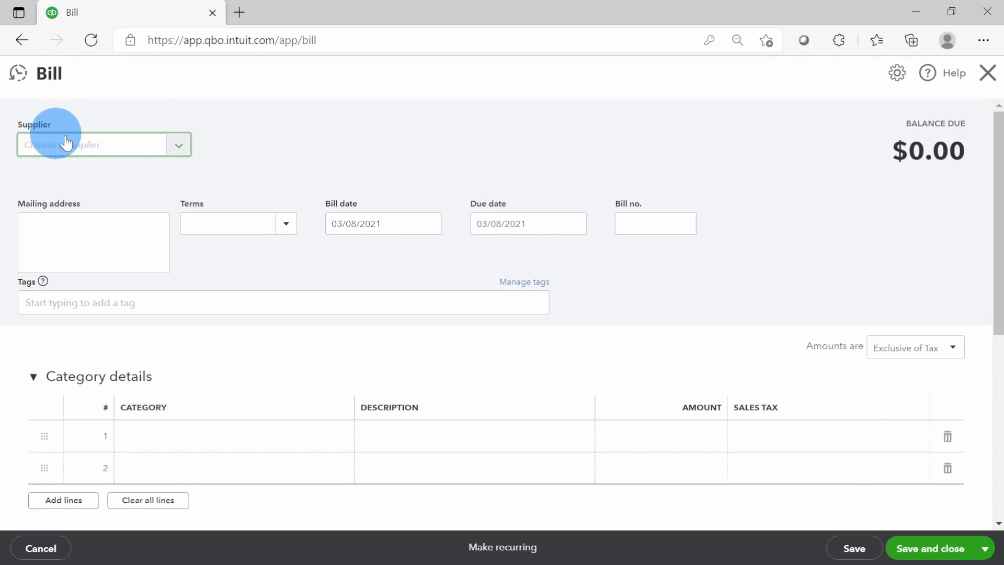
Step: Choose Chair World as the bill's supplier and add its open purchase order to the bill
click(178, 147)
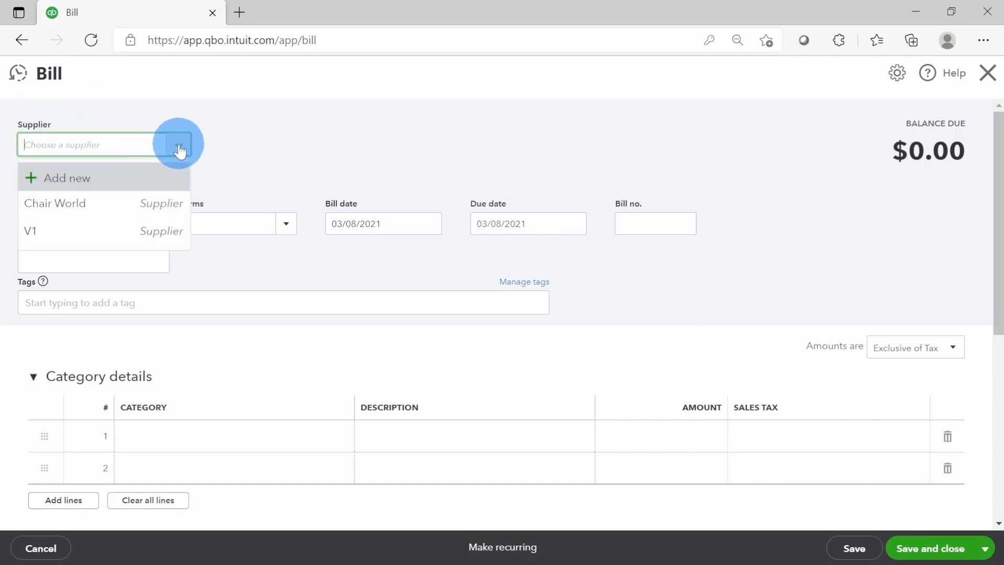
click(121, 206)
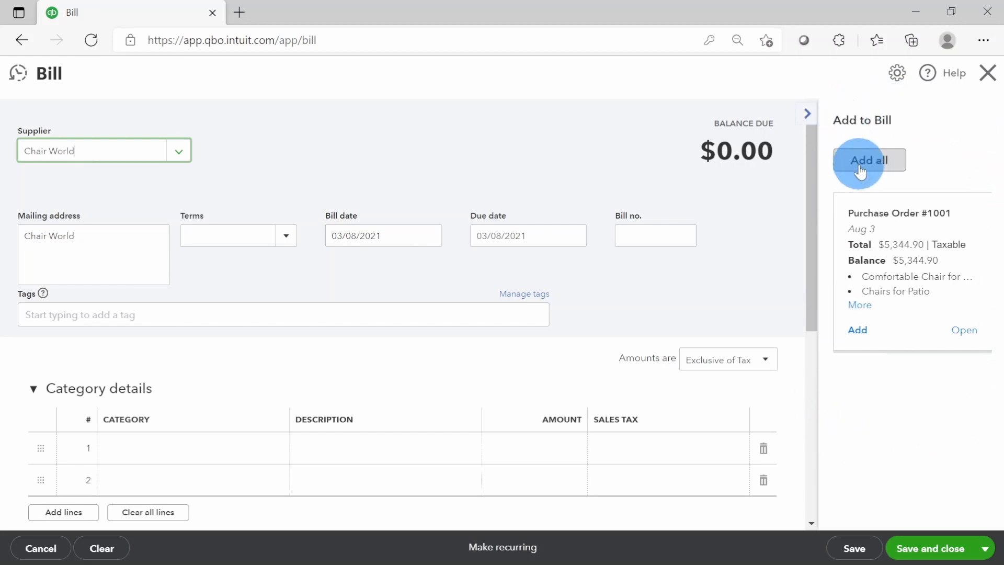
click(854, 332)
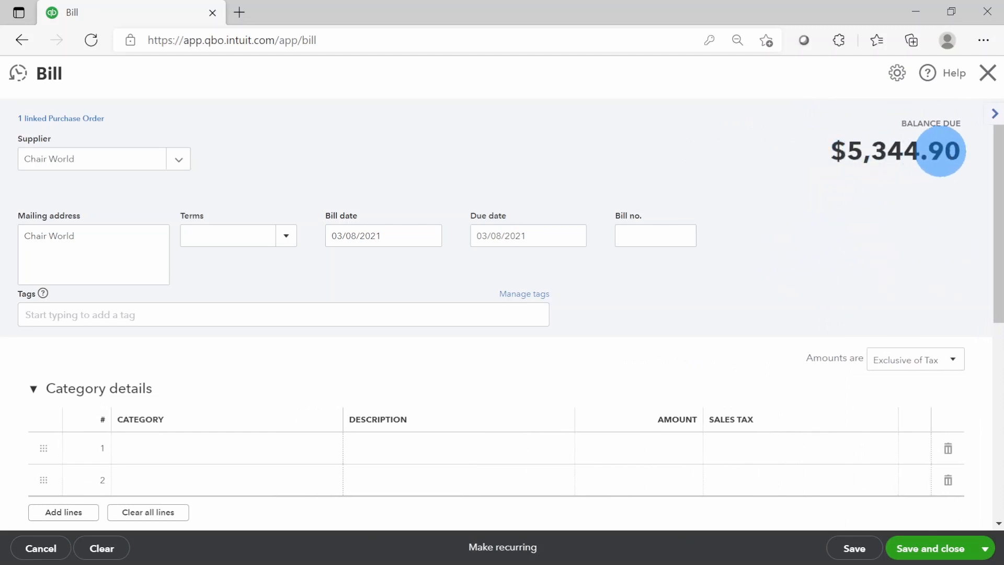
Step: Set the bill date to 09/08/2021 and the payment terms to Net 15
click(430, 236)
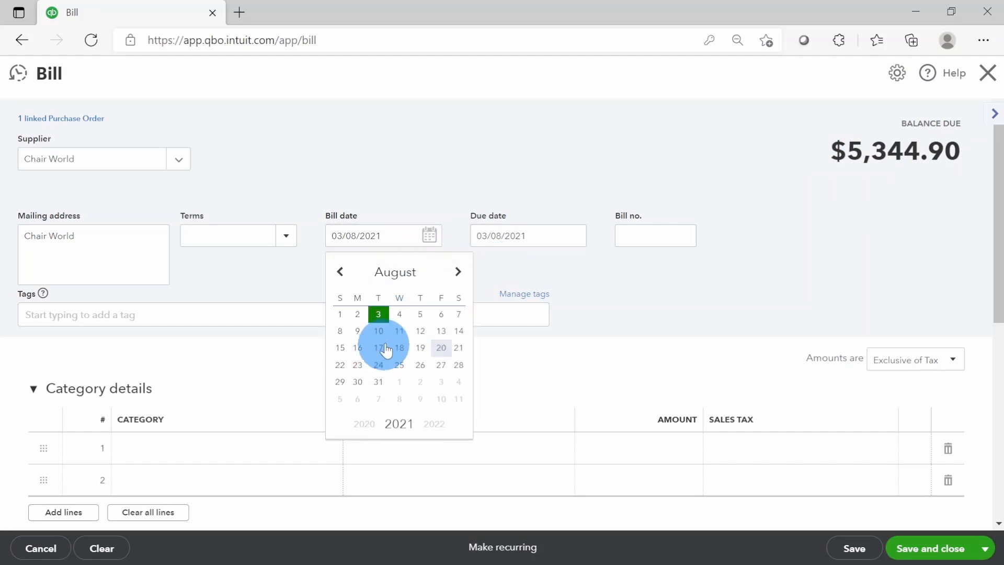
click(358, 332)
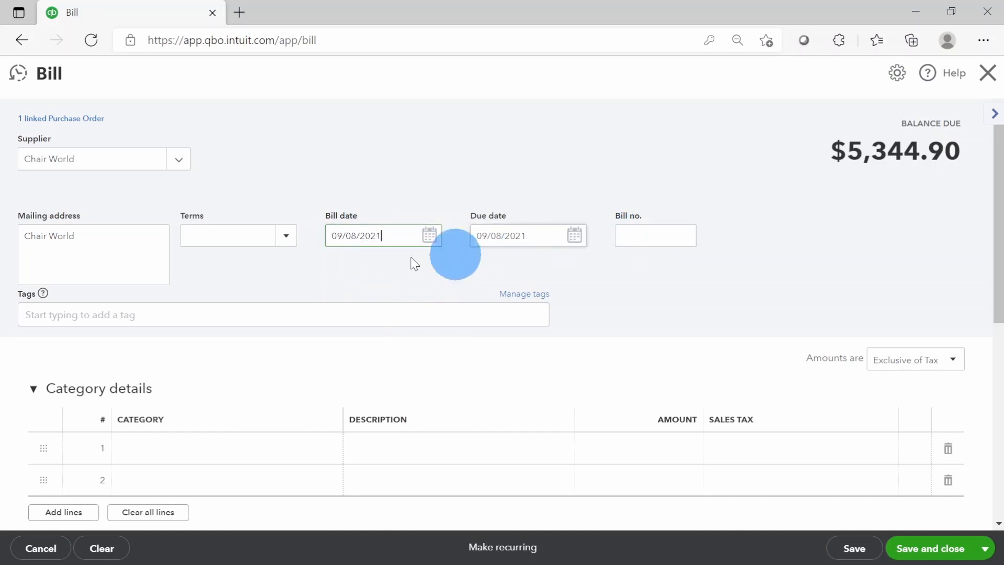
click(287, 243)
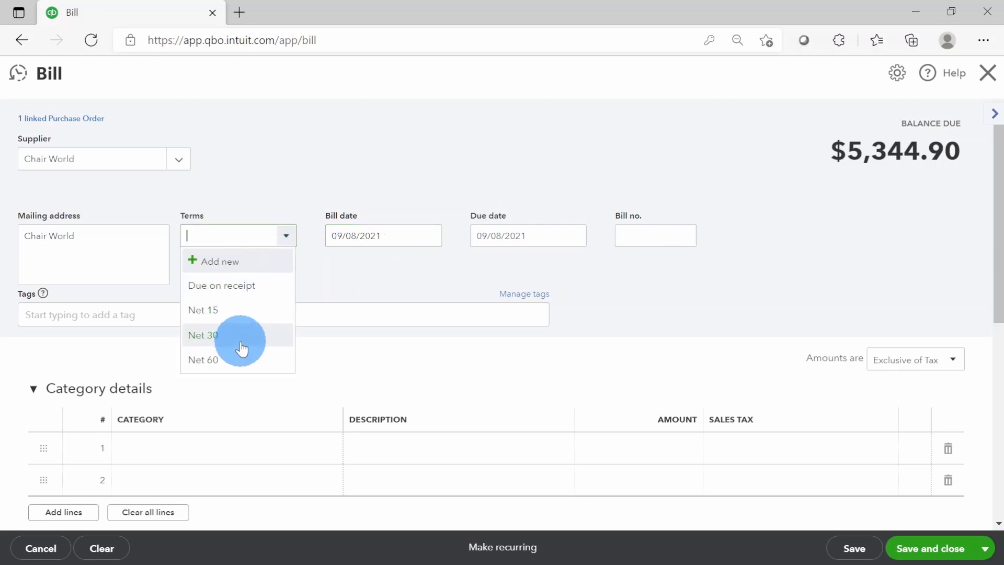
click(251, 309)
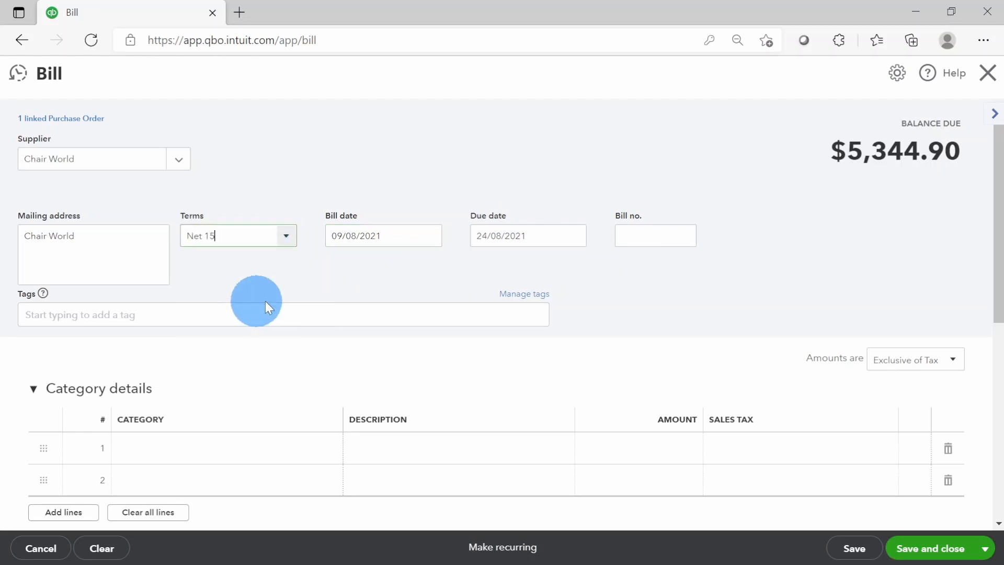
click(488, 233)
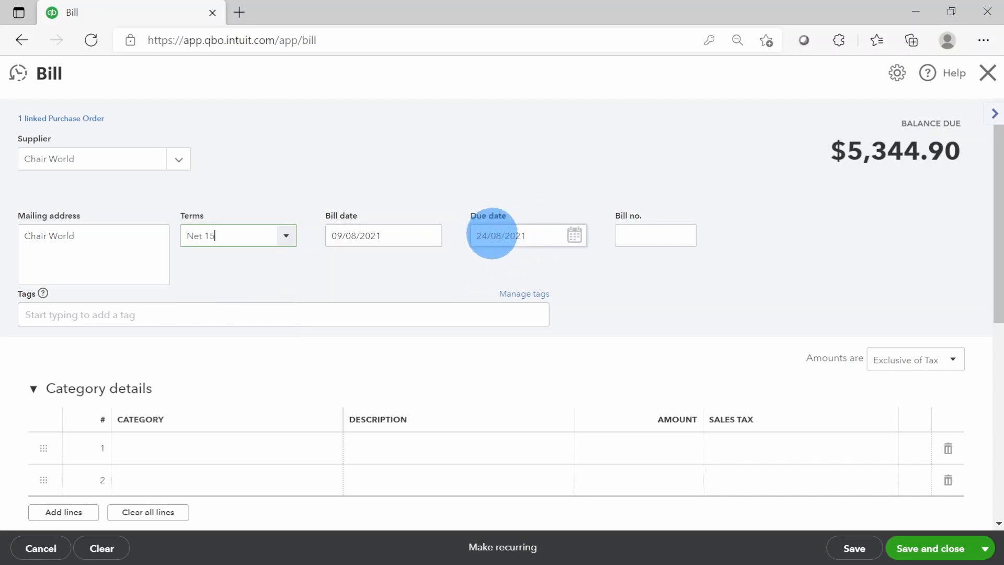
Step: Enter 202 as the bill number
click(646, 238)
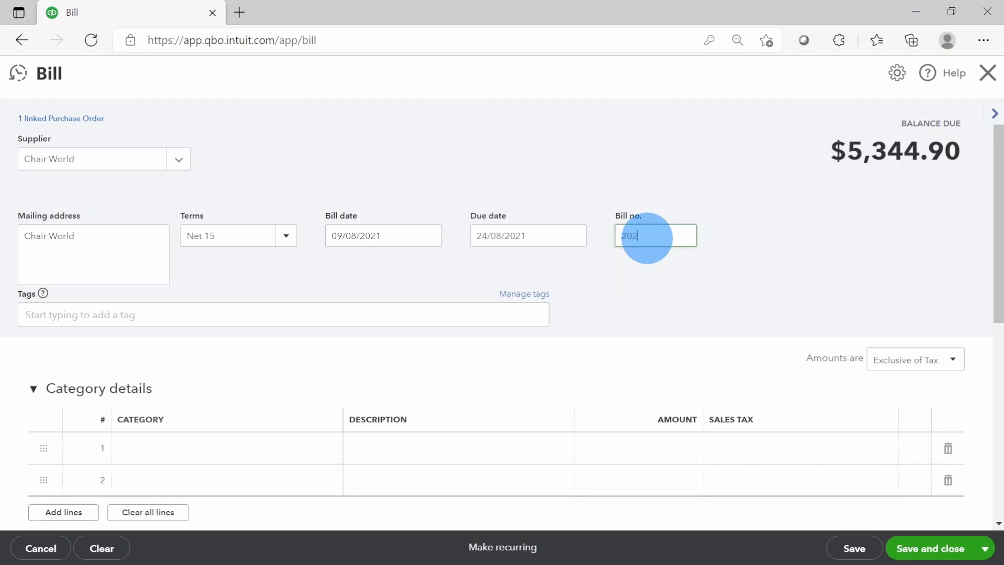
text(202)
click(758, 271)
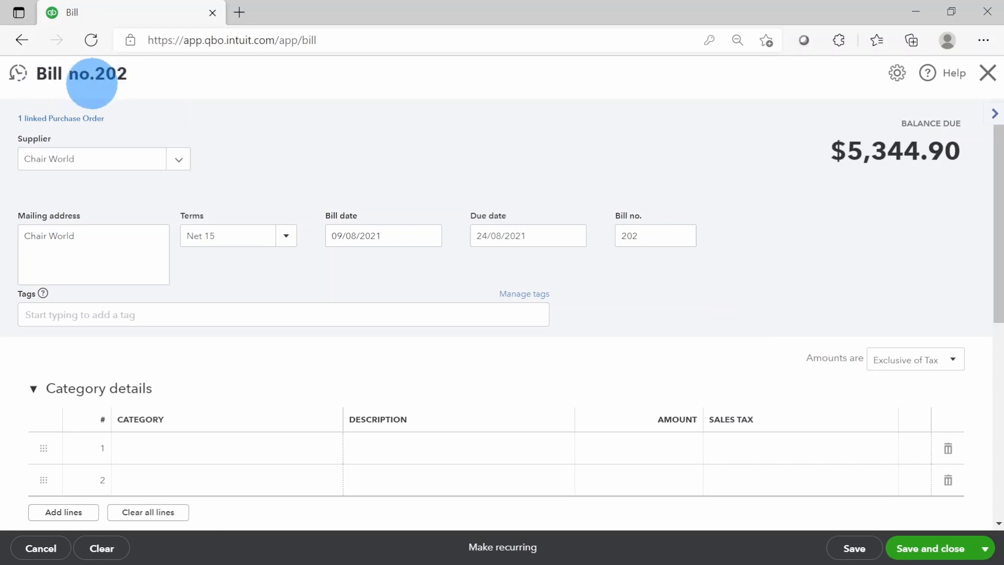
Step: Review the bill's item lines, sales tax and total against the header details
scroll(665, 293, down, 3)
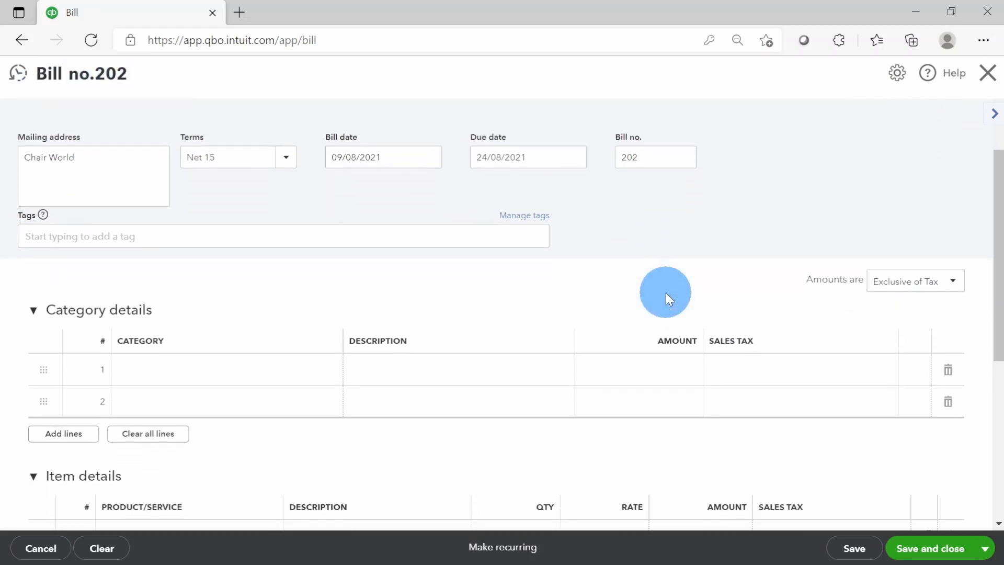
scroll(666, 299, down, 1)
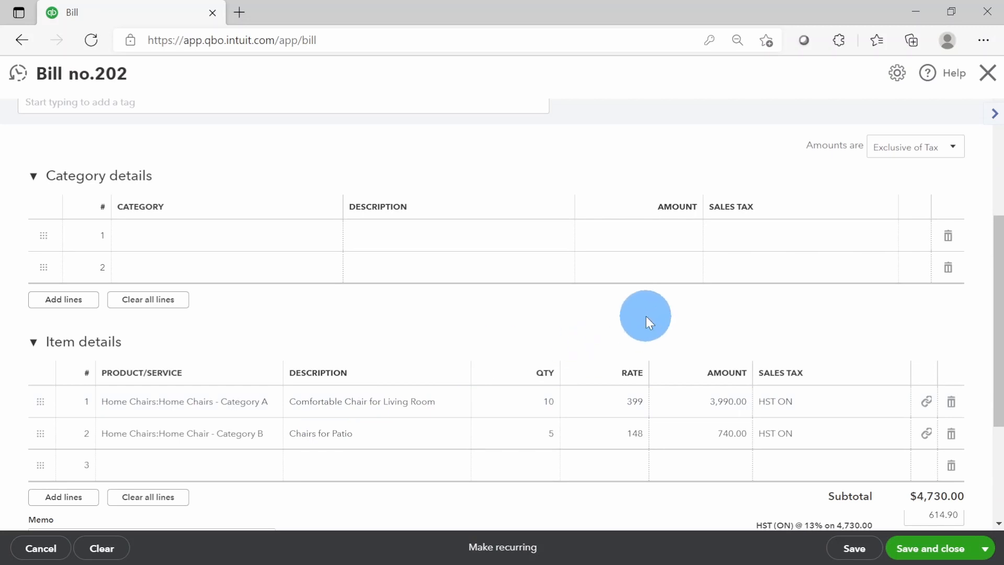
scroll(645, 316, down, 1)
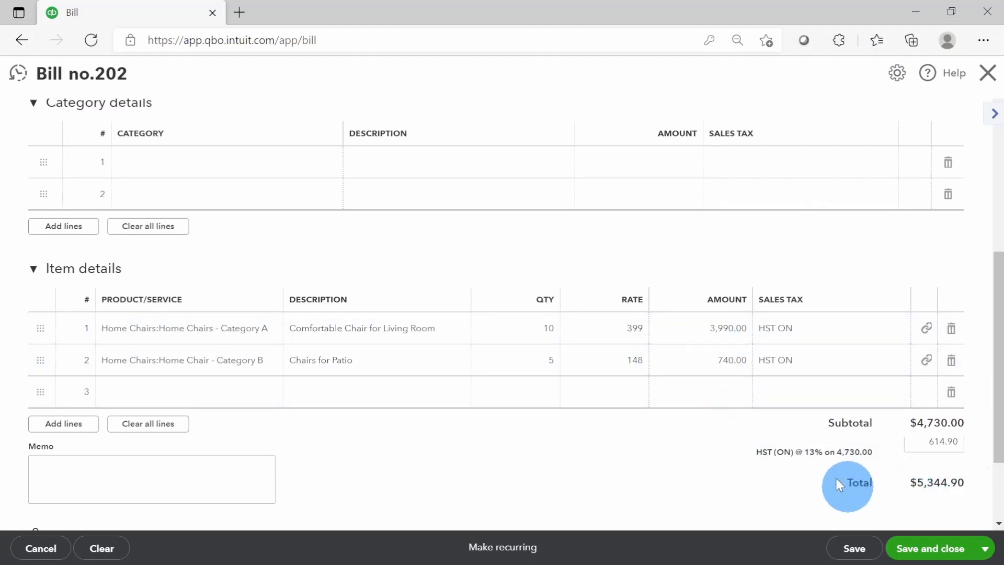
scroll(789, 451, up, 5)
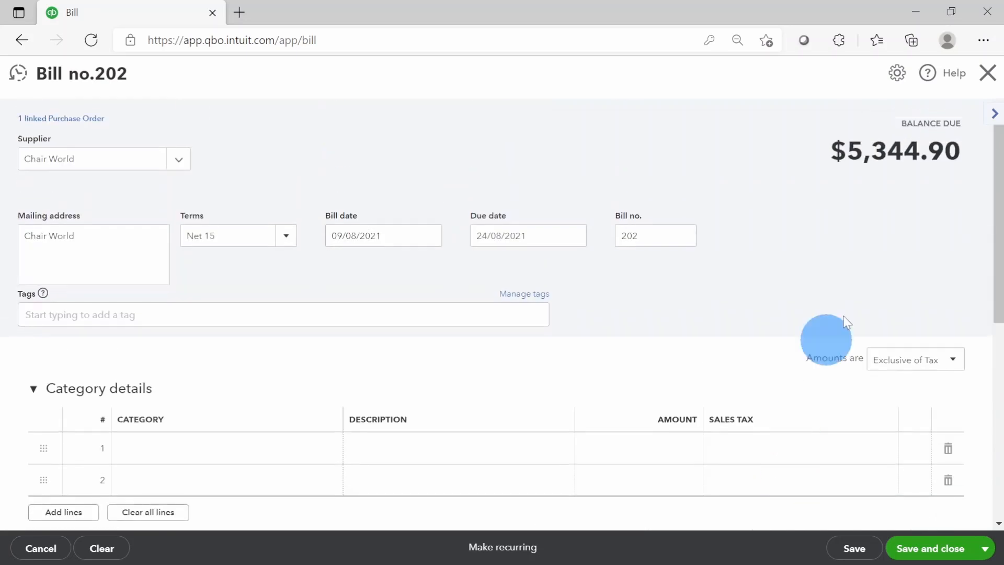
scroll(748, 290, down, 8)
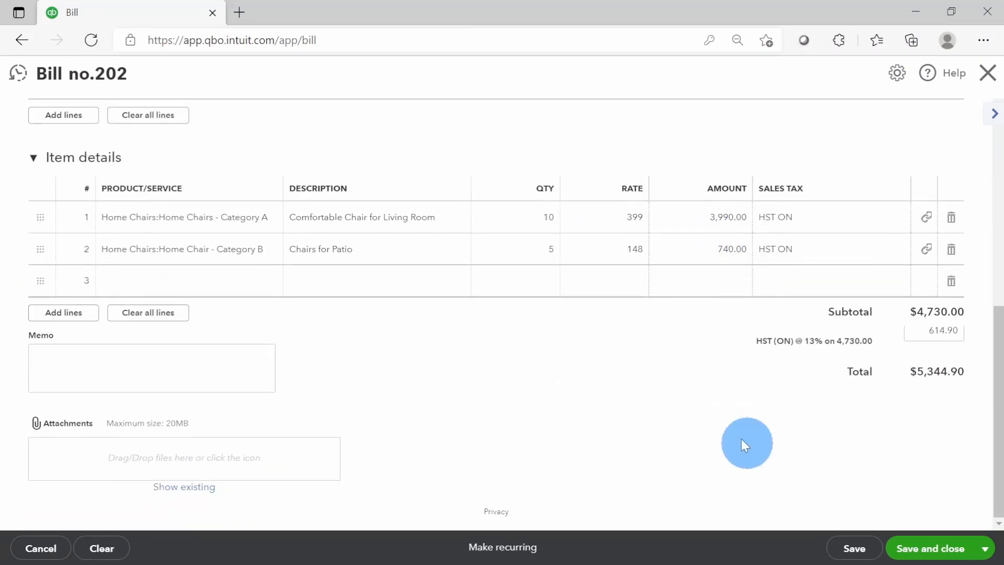
click(985, 548)
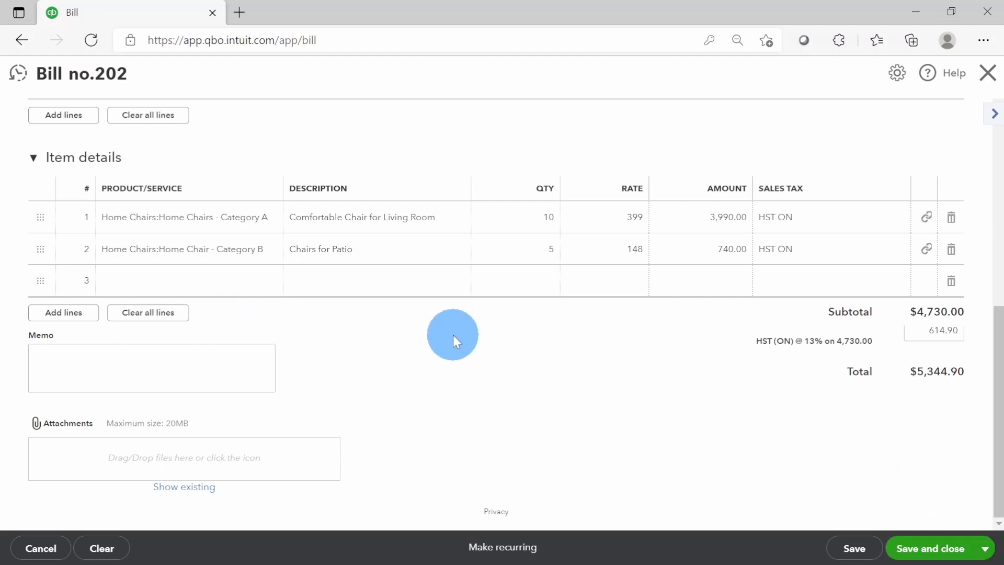
Step: Add a Freight and Delivery category line to the bill with an amount of 200 and HST ON (13%) sales tax
scroll(453, 335, up, 3)
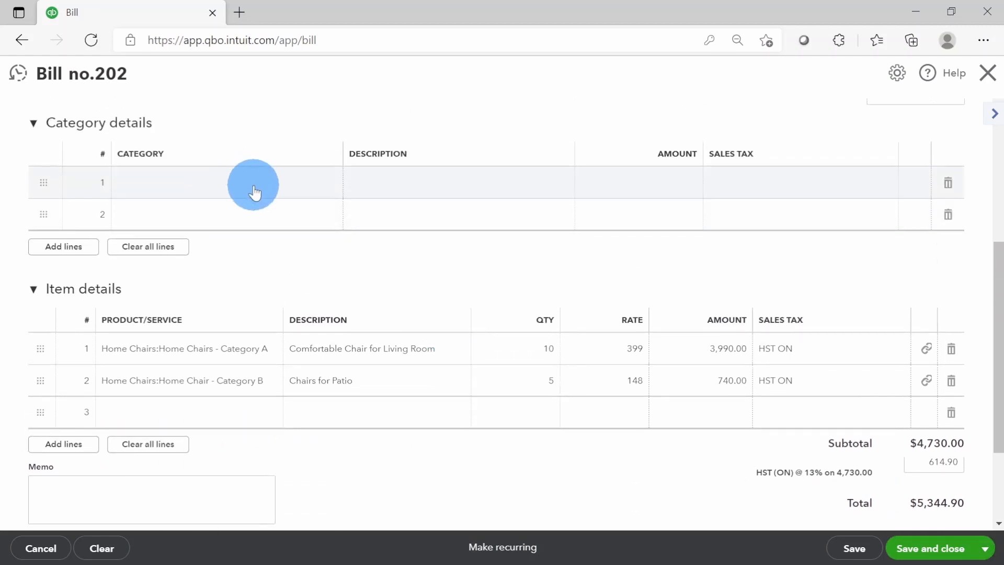
click(254, 192)
text(fre)
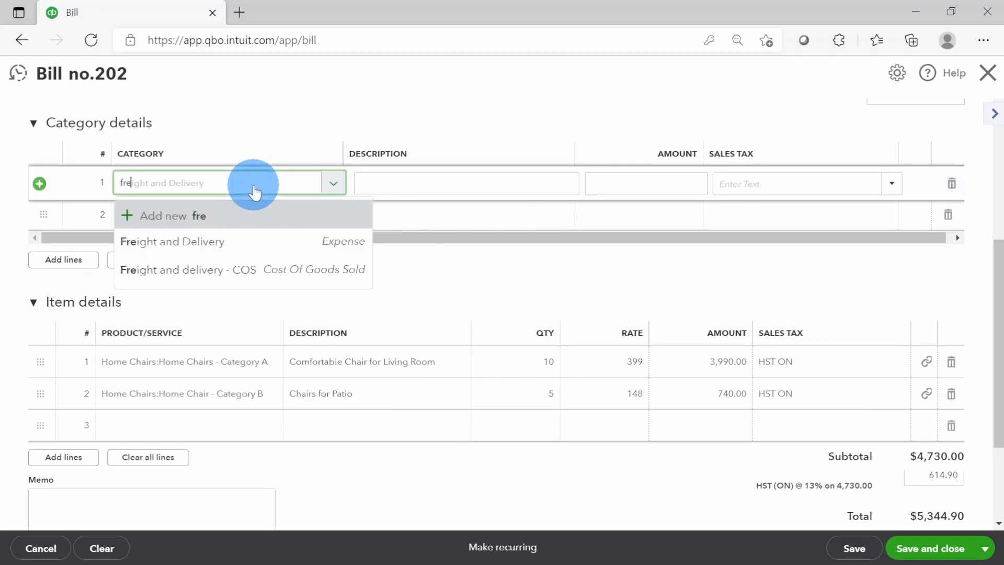
click(267, 241)
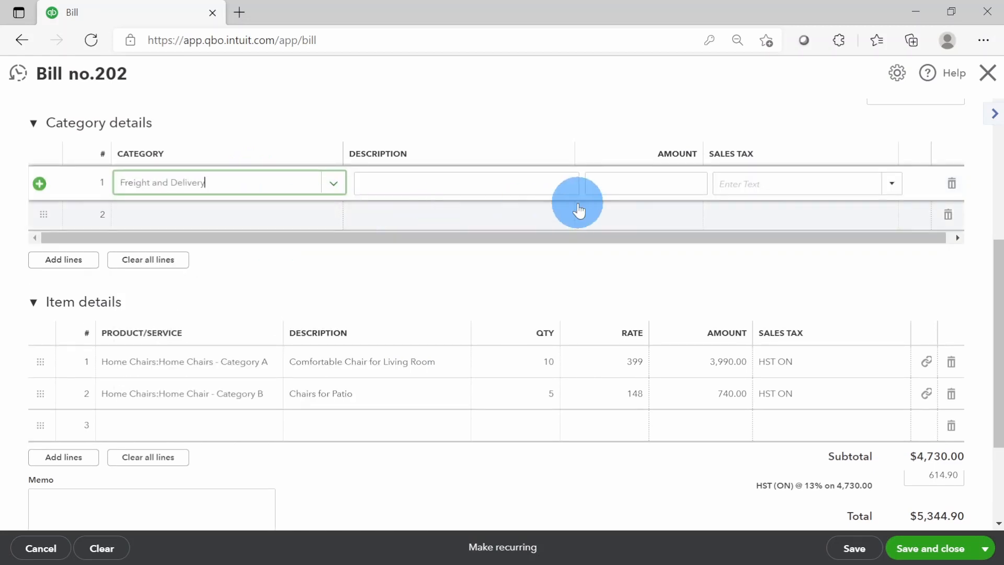
click(621, 191)
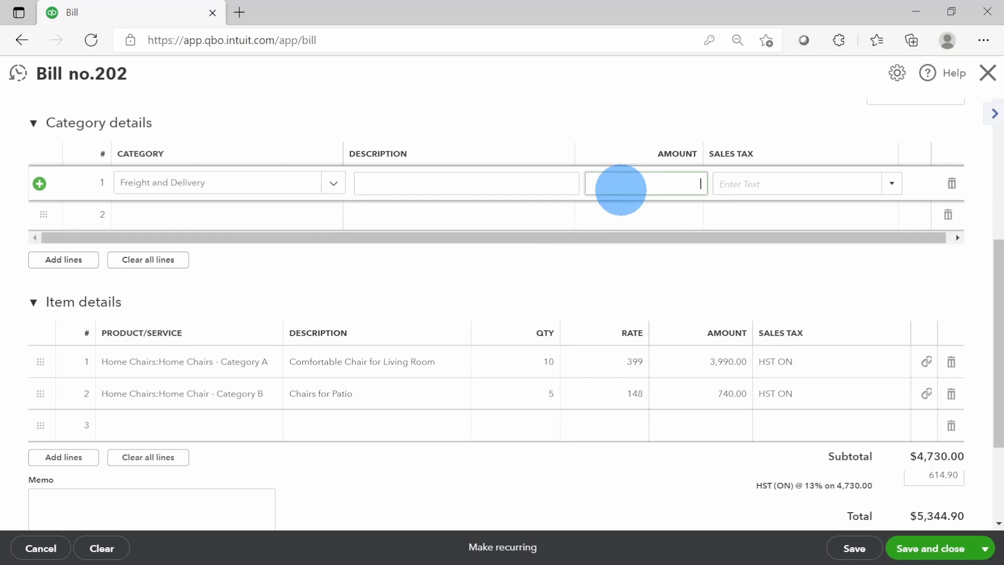
text(200)
key(Tab)
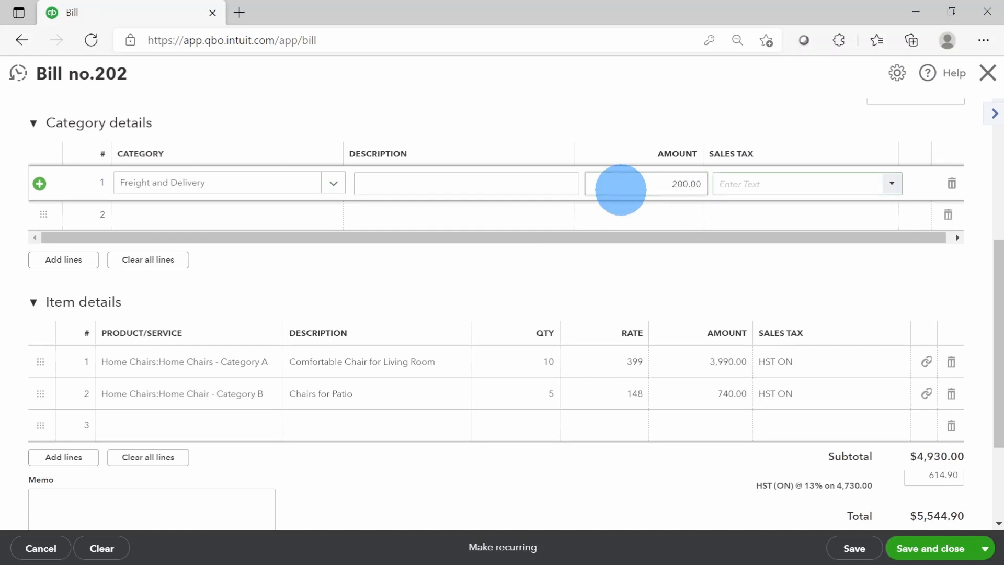
click(892, 186)
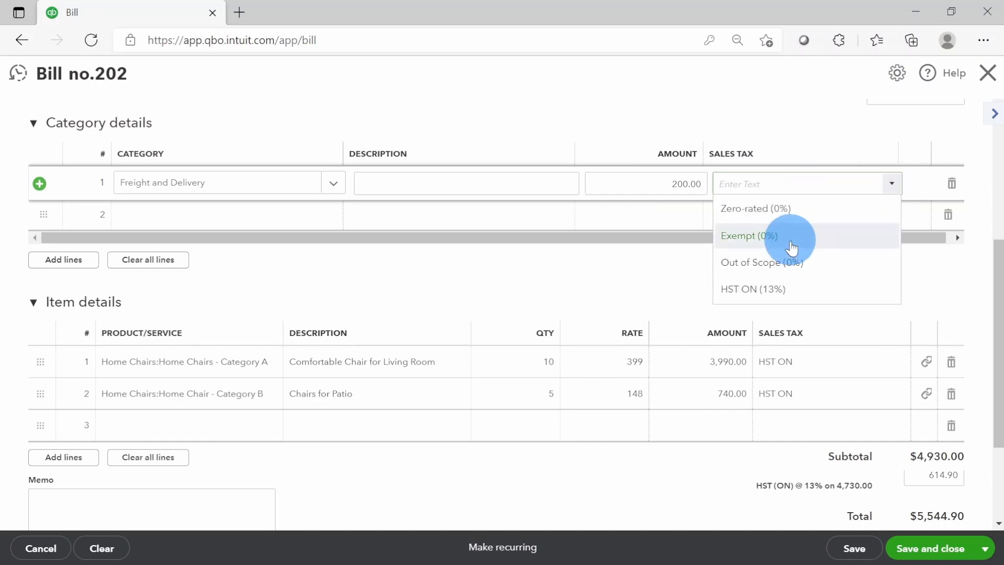
click(791, 289)
Step: Check the updated bill totals, and save and close the bill
scroll(818, 327, down, 3)
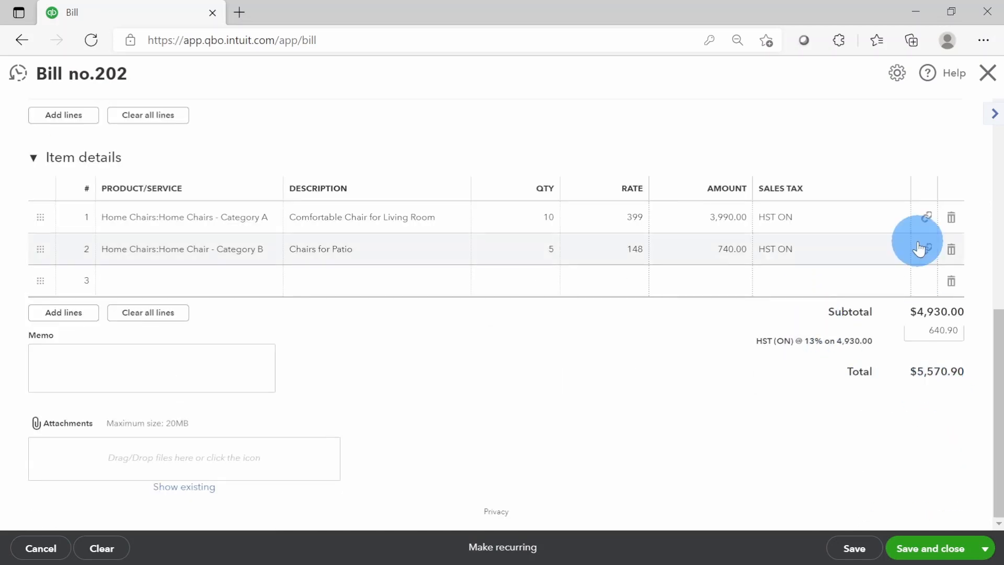
scroll(919, 246, up, 8)
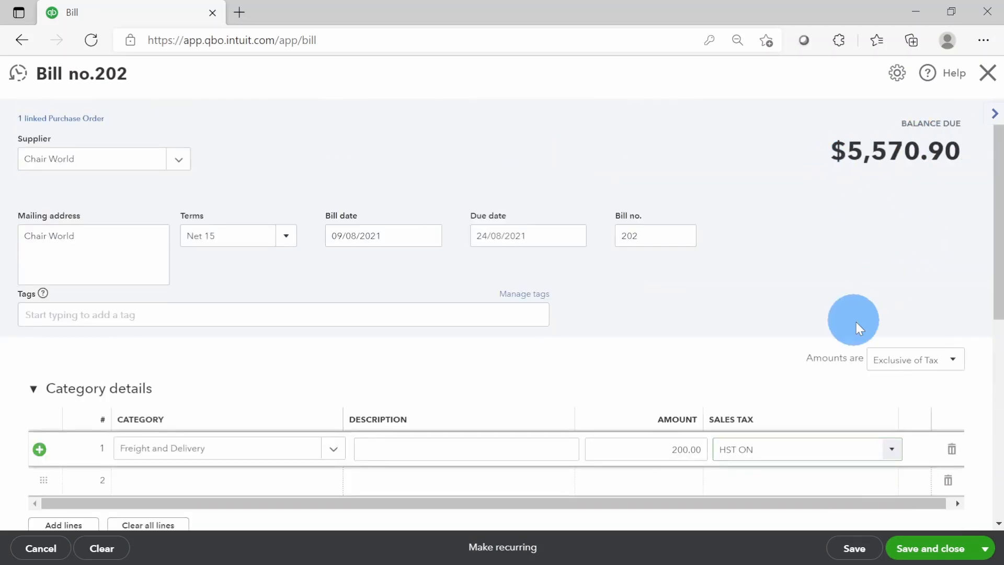
click(923, 549)
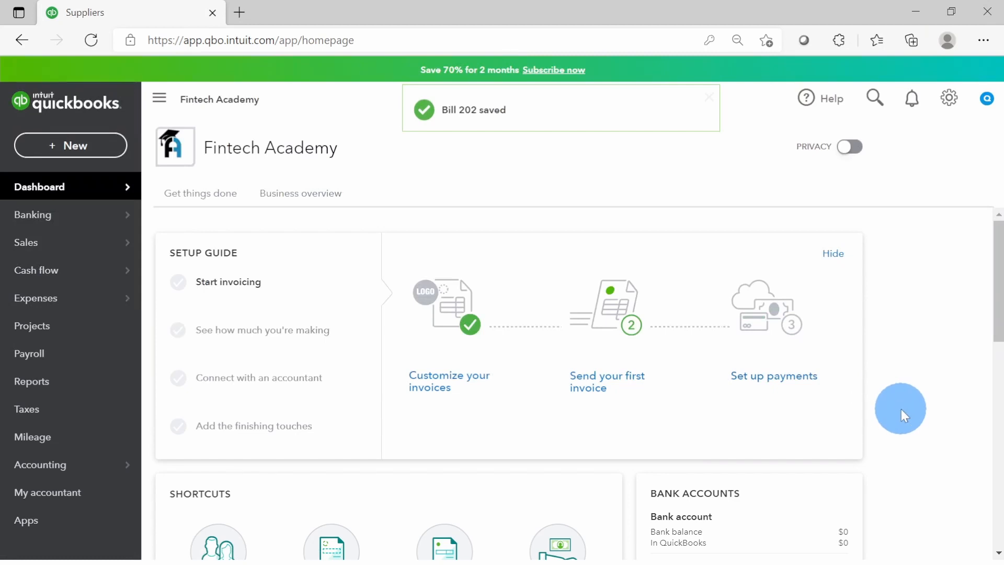
Step: Open Chair World's transaction list from the suppliers overview
mouse_move(54, 301)
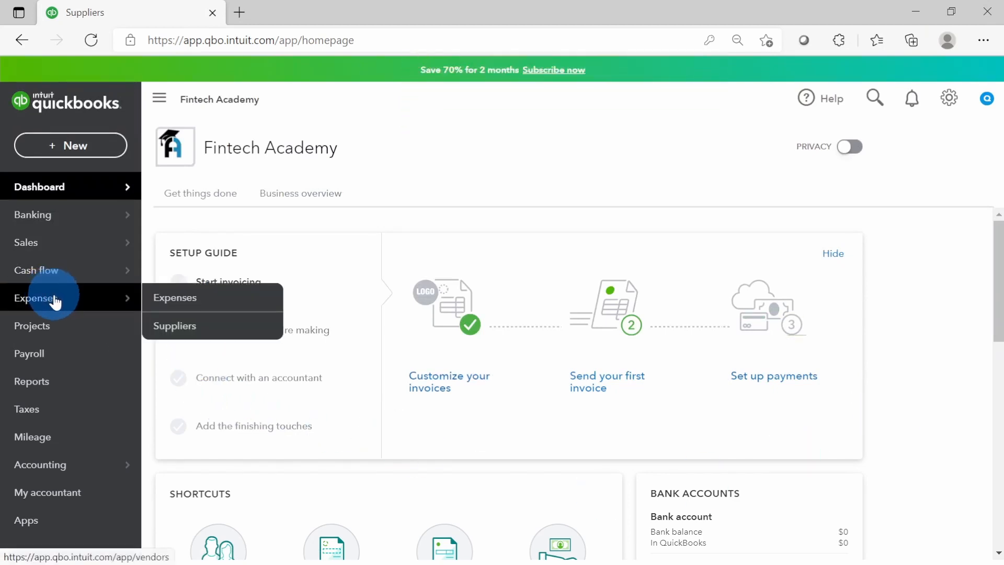
click(196, 330)
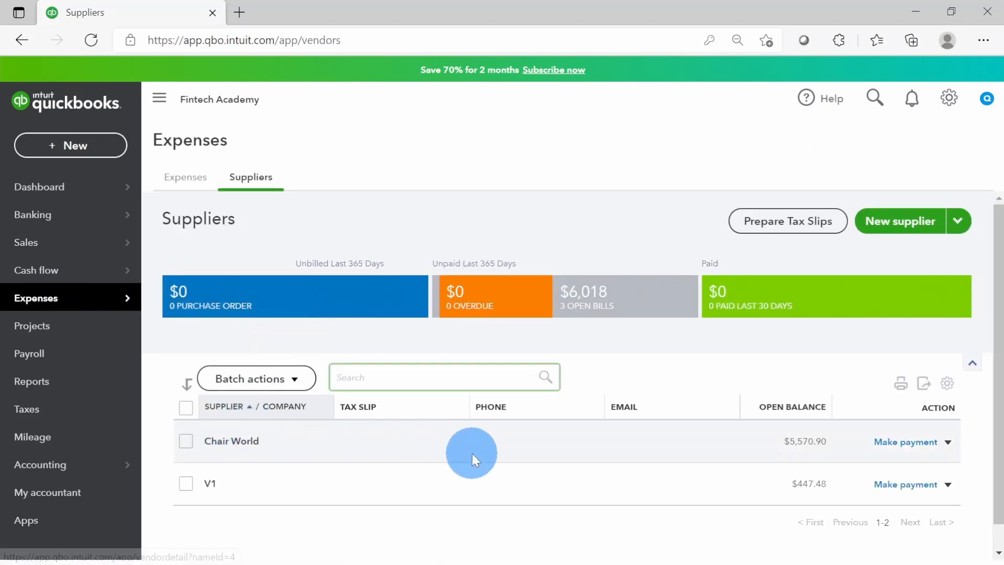
click(208, 450)
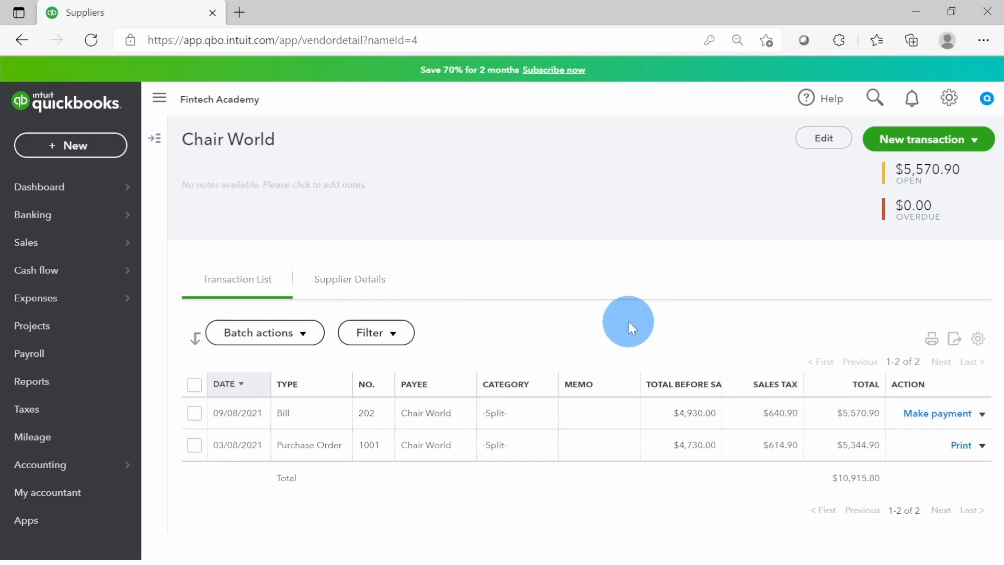
Step: Inspect Chair World's purchase order and the bill linked to it, and close the bill without editing
click(320, 453)
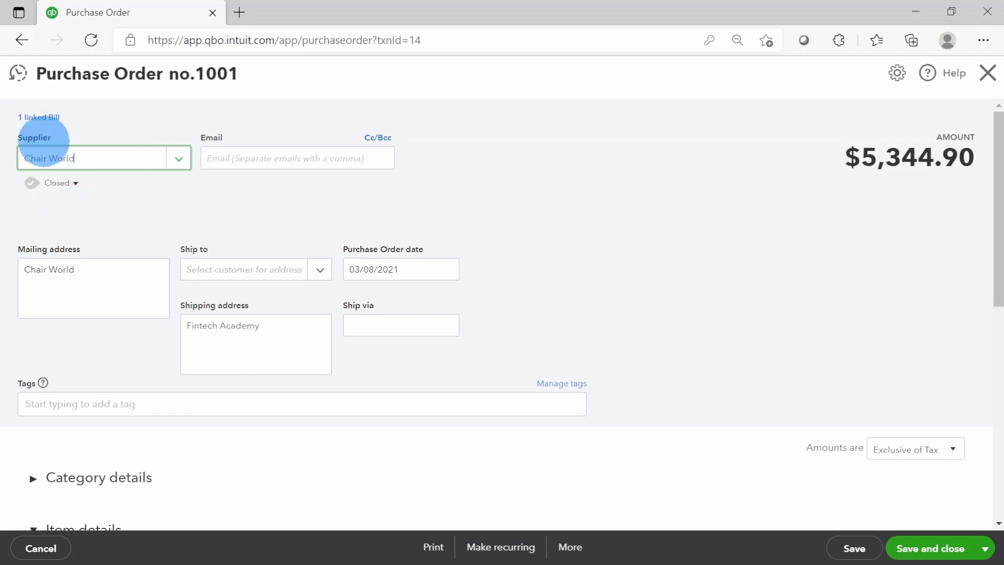
click(39, 117)
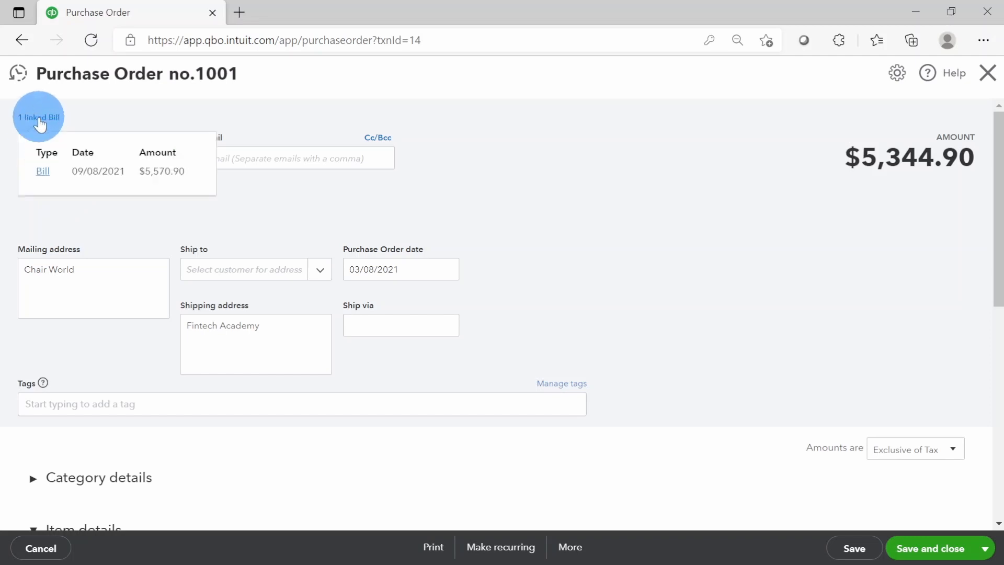
click(47, 175)
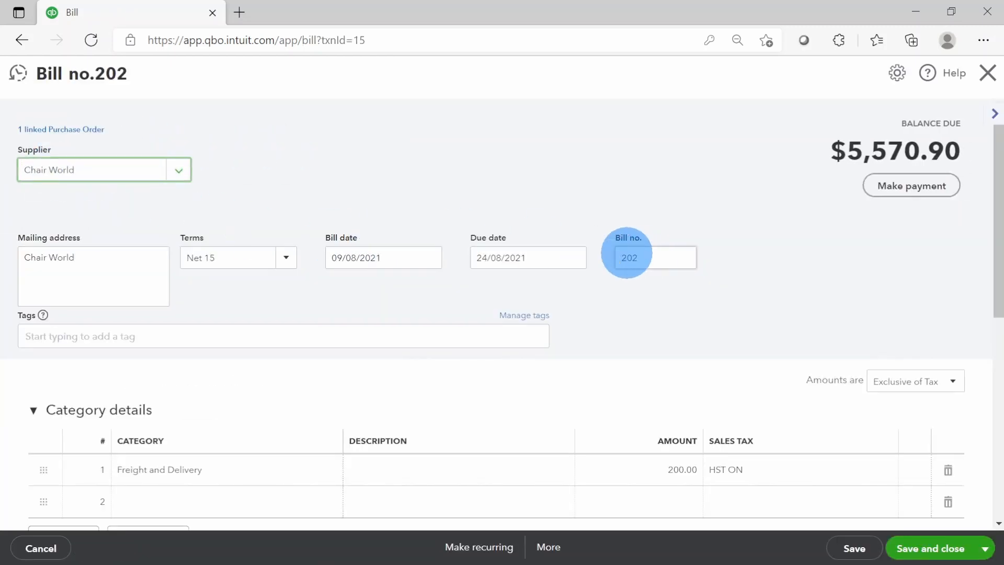
click(988, 73)
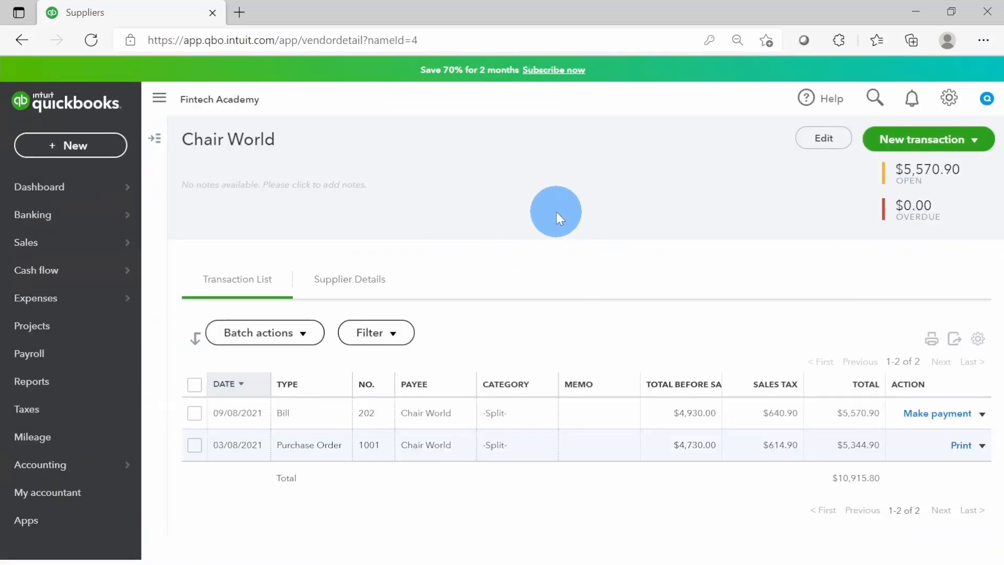
Step: Create a new bill for Chair World dated 10/08/2021 with bill number 202
click(77, 147)
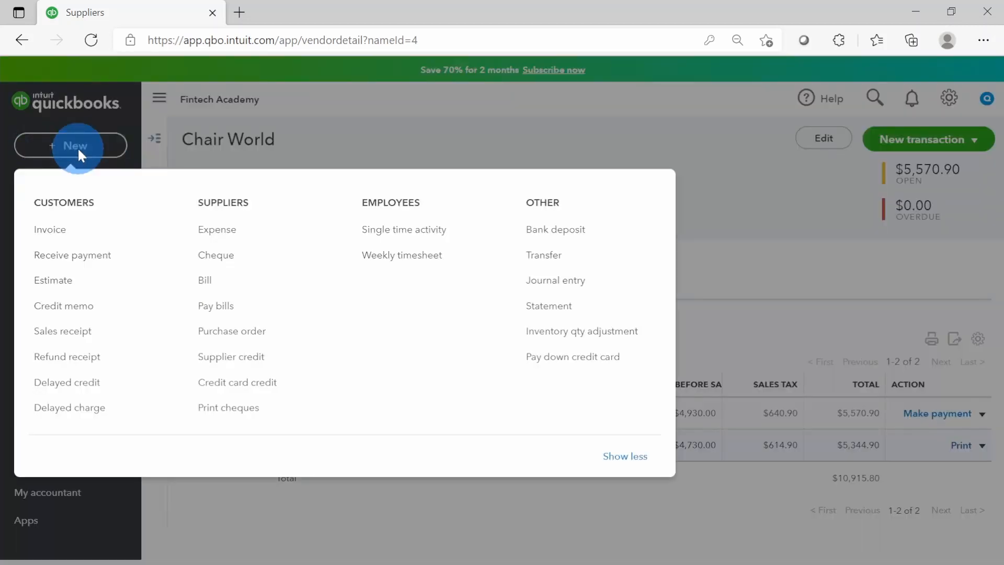
click(216, 290)
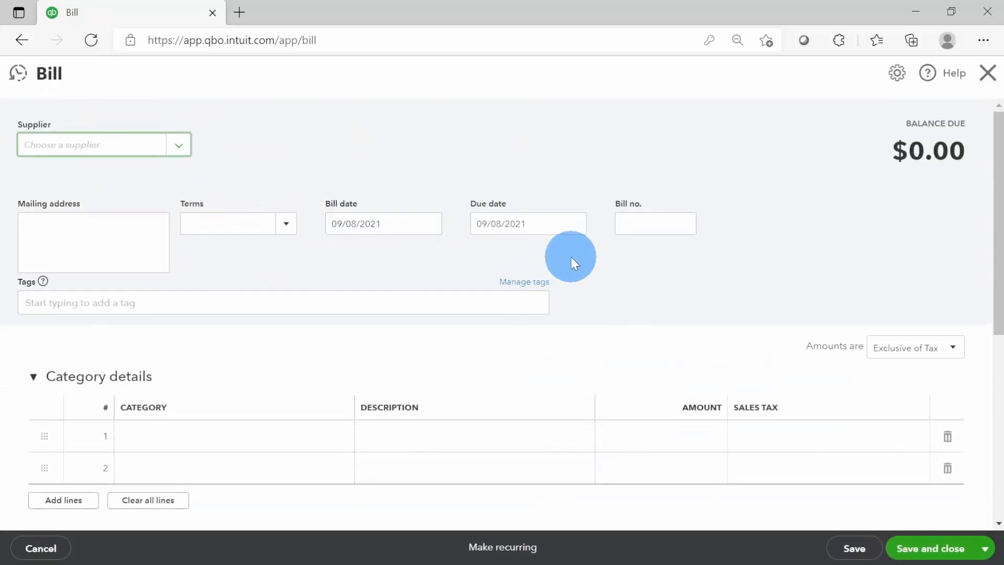
click(176, 148)
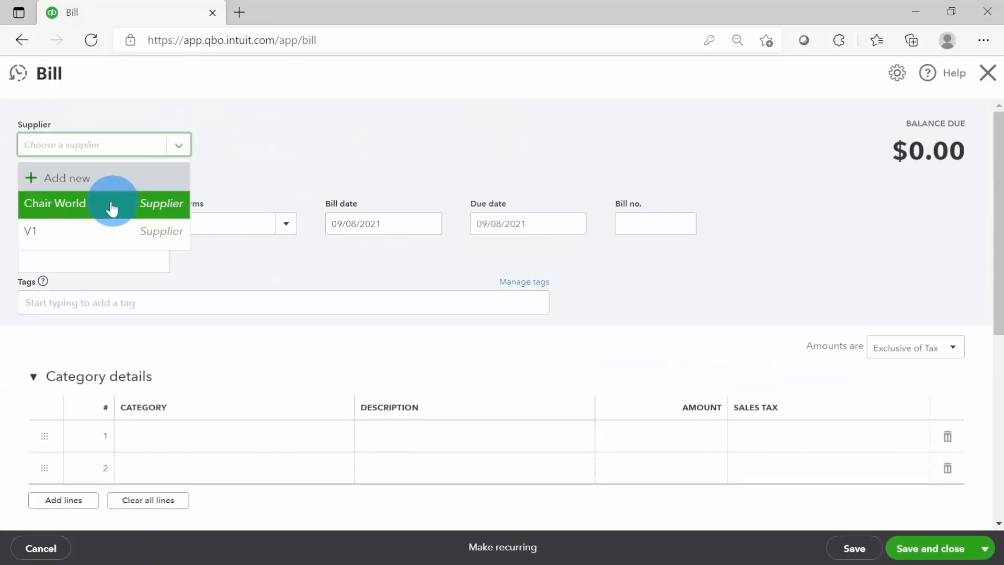
click(112, 208)
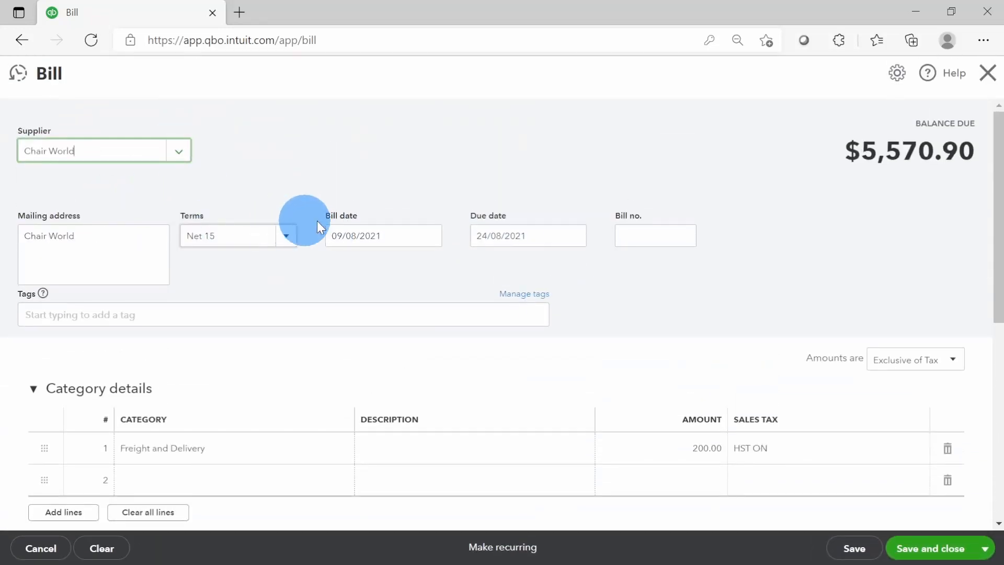
click(429, 236)
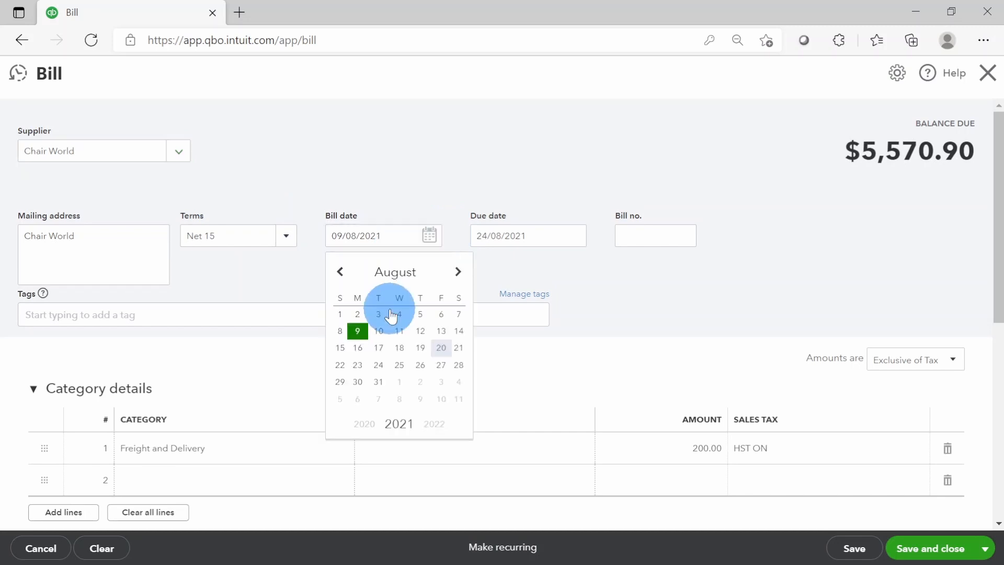
click(379, 335)
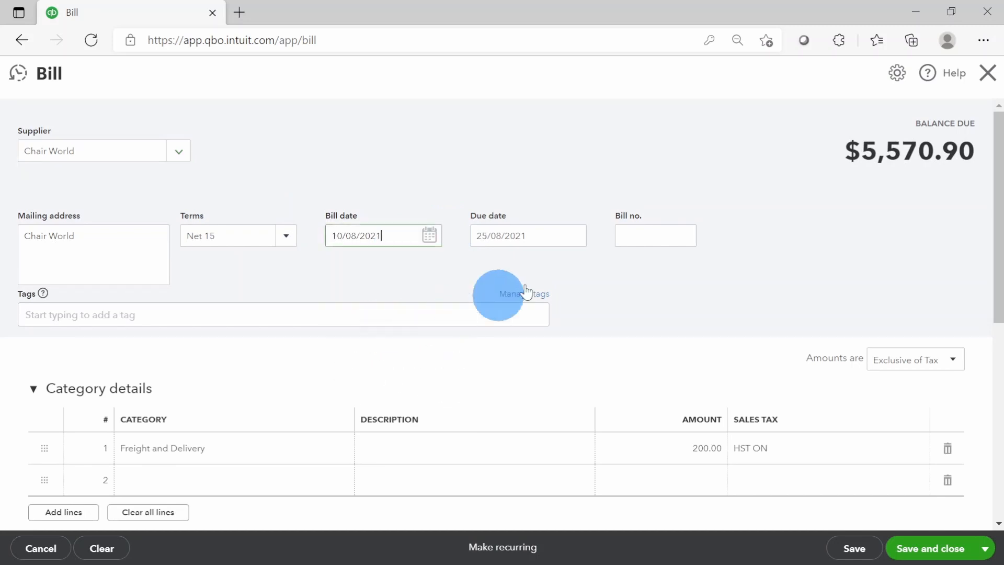
click(642, 240)
text(202)
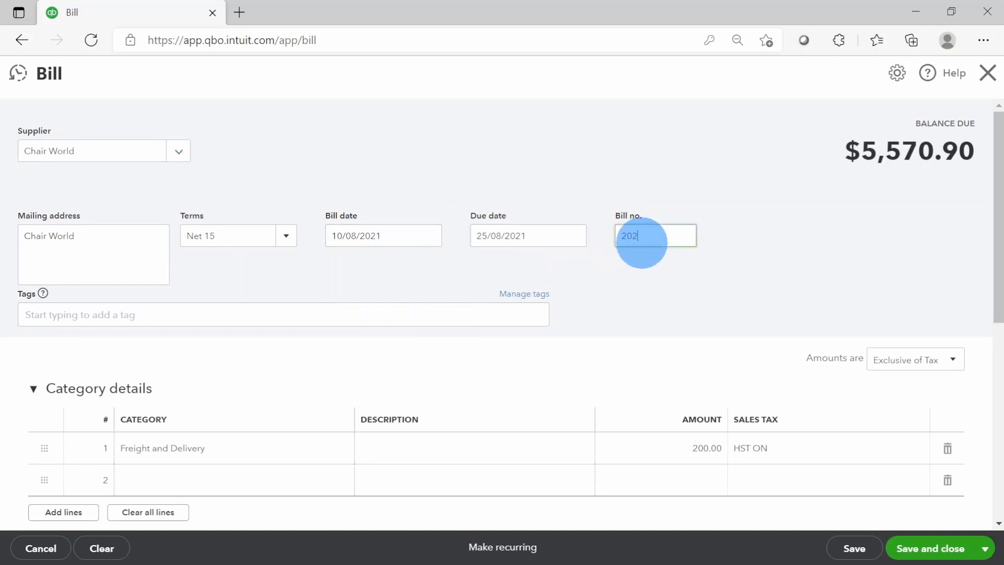
Step: Delete the Home Chairs - Category A item line from the bill and set the Home Chair - Category B quantity to 2
scroll(702, 264, down, 3)
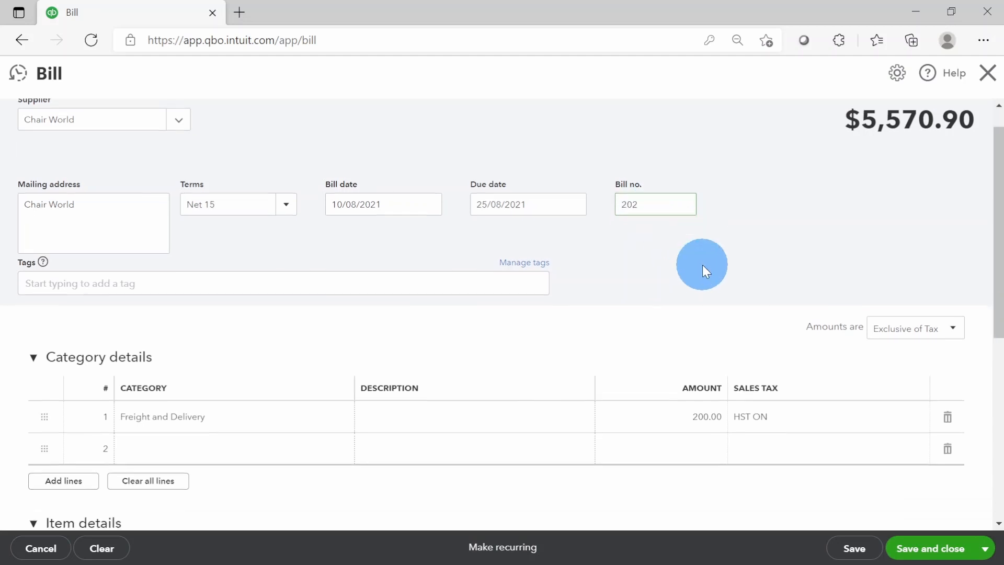
scroll(701, 272, down, 2)
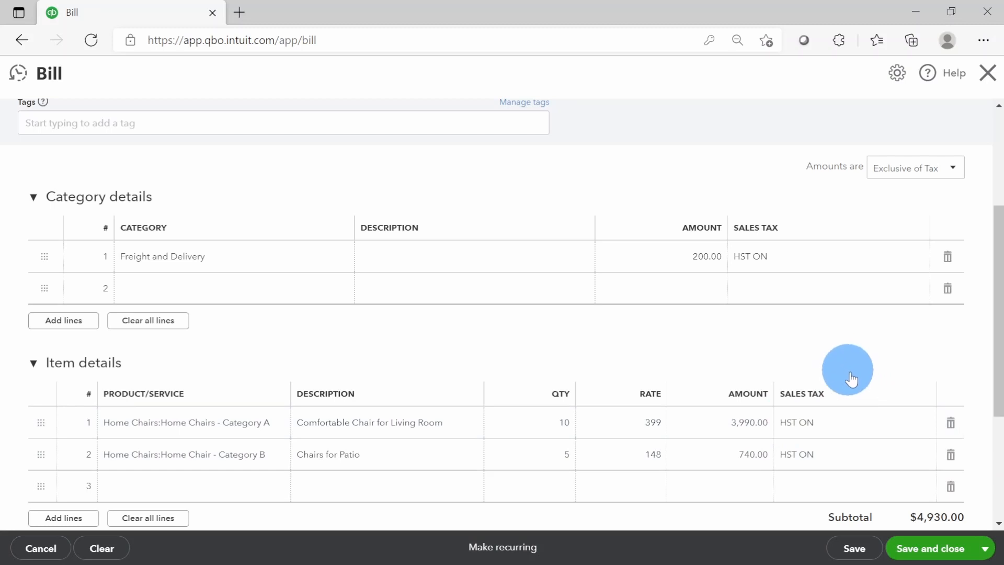
click(950, 423)
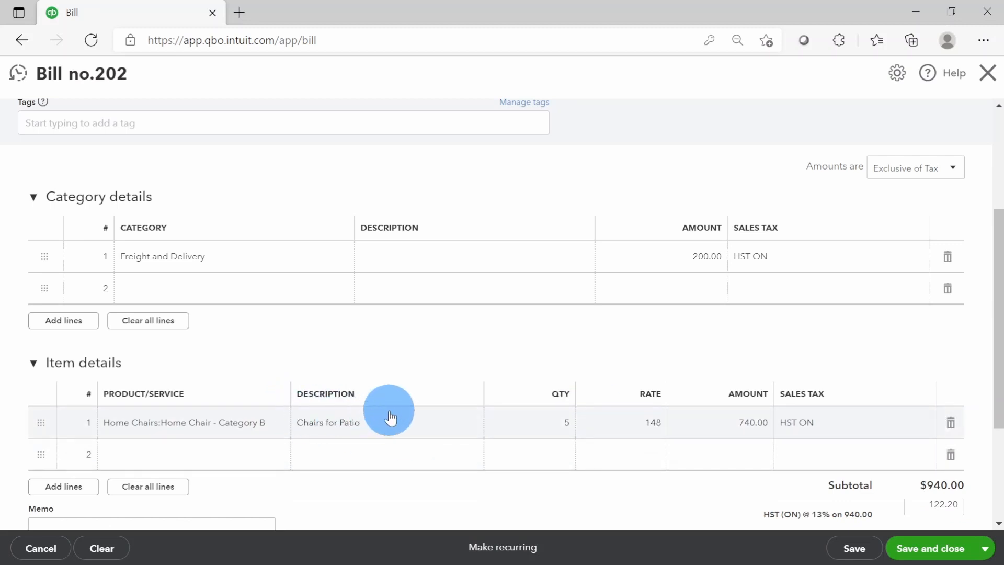
click(558, 424)
text(2)
key(Tab)
scroll(560, 402, up, 4)
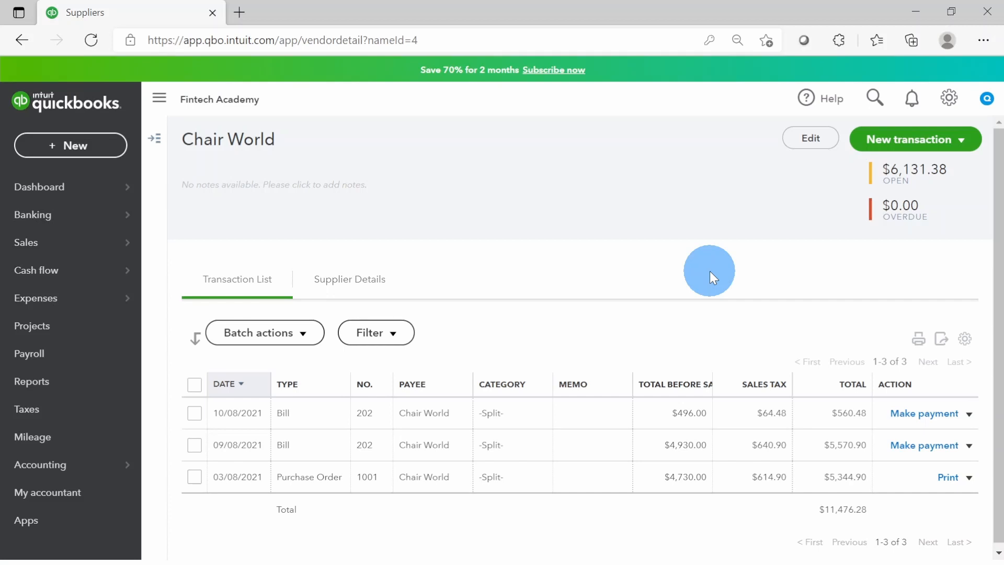
Step: Open the Advanced section of the company's account settings and cancel editing of the currency settings
click(950, 99)
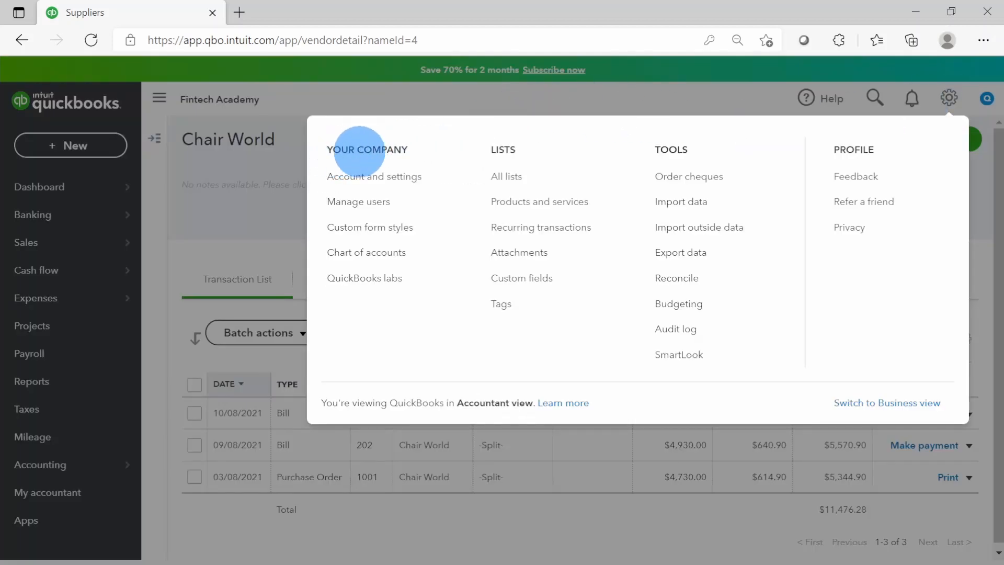
click(380, 178)
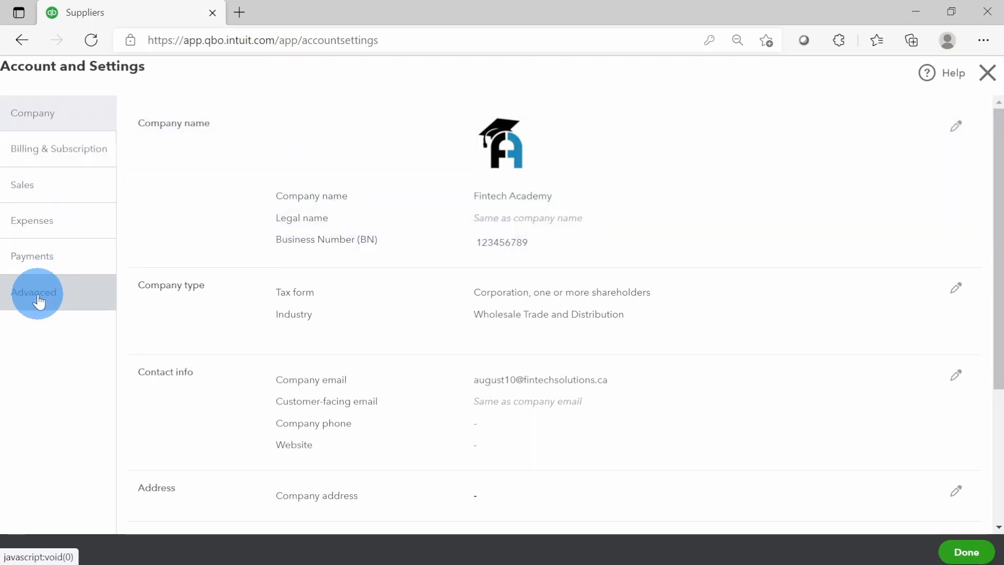
click(39, 302)
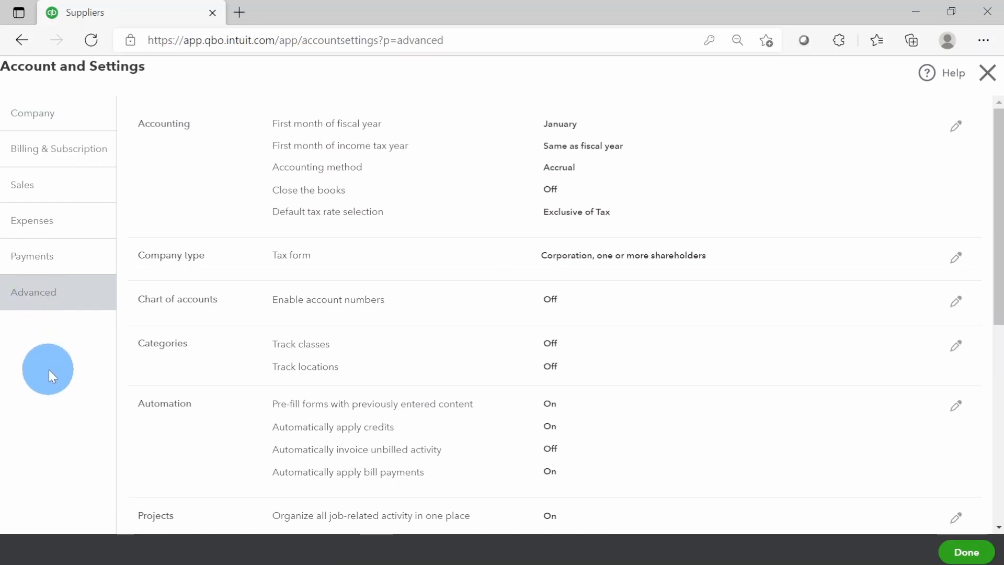
scroll(643, 311, down, 4)
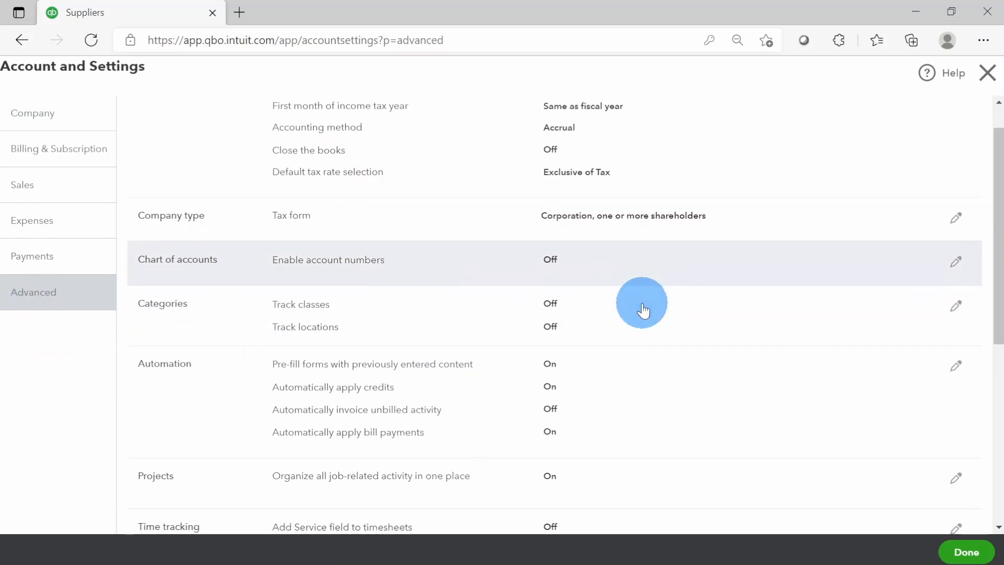
scroll(643, 311, down, 3)
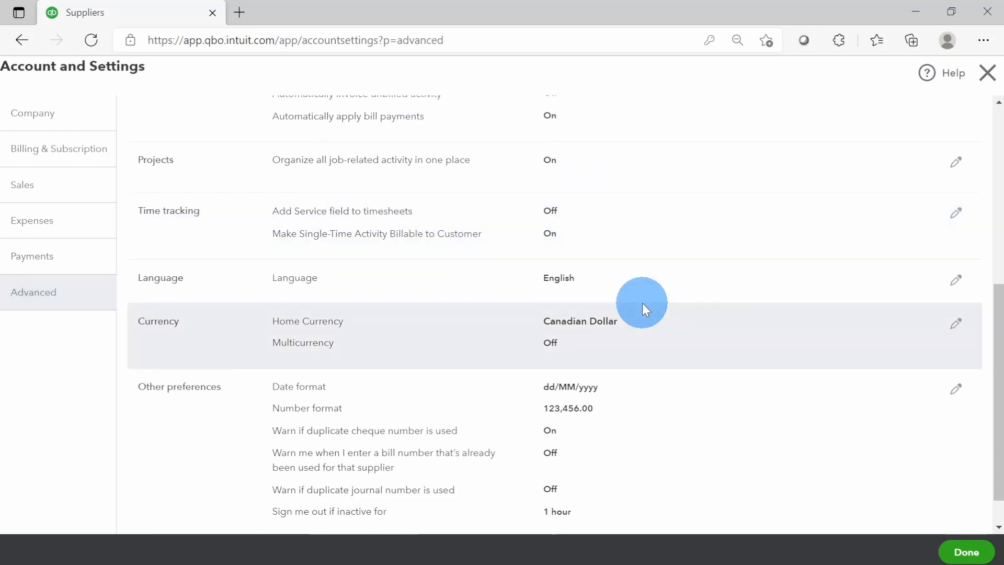
click(642, 305)
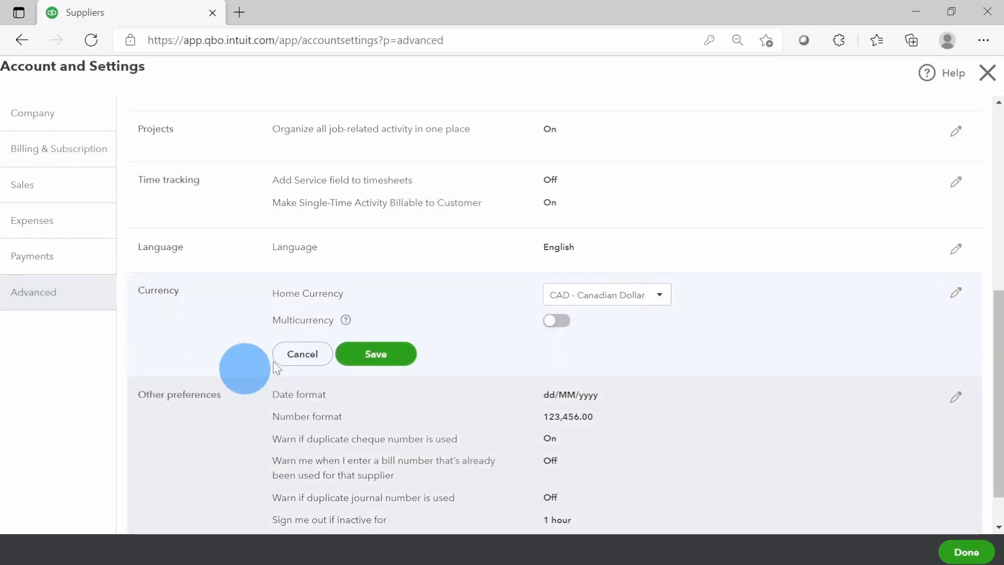
click(302, 361)
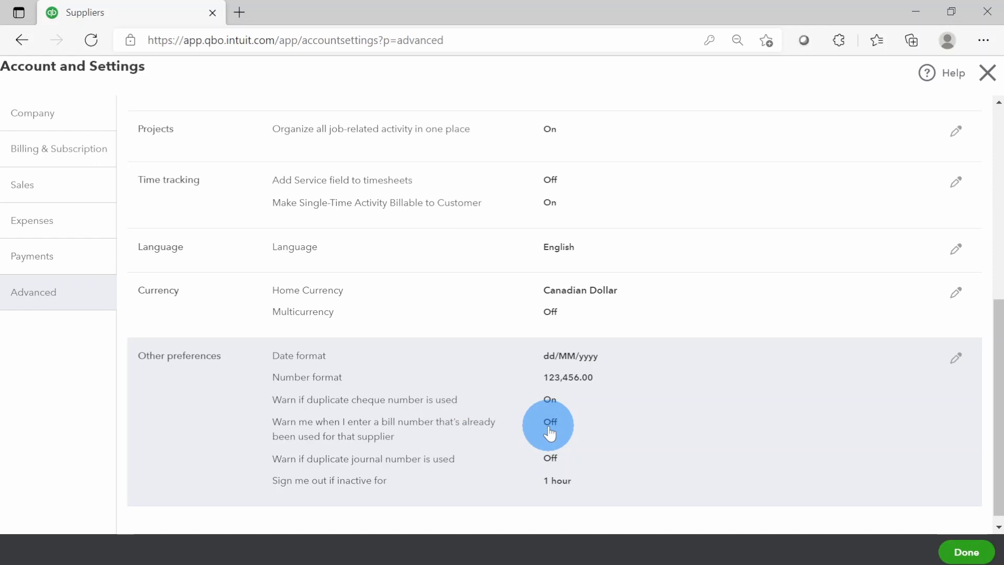
Step: Turn on the warning for bill numbers already used for a supplier, save the preference, and close the account settings
click(958, 359)
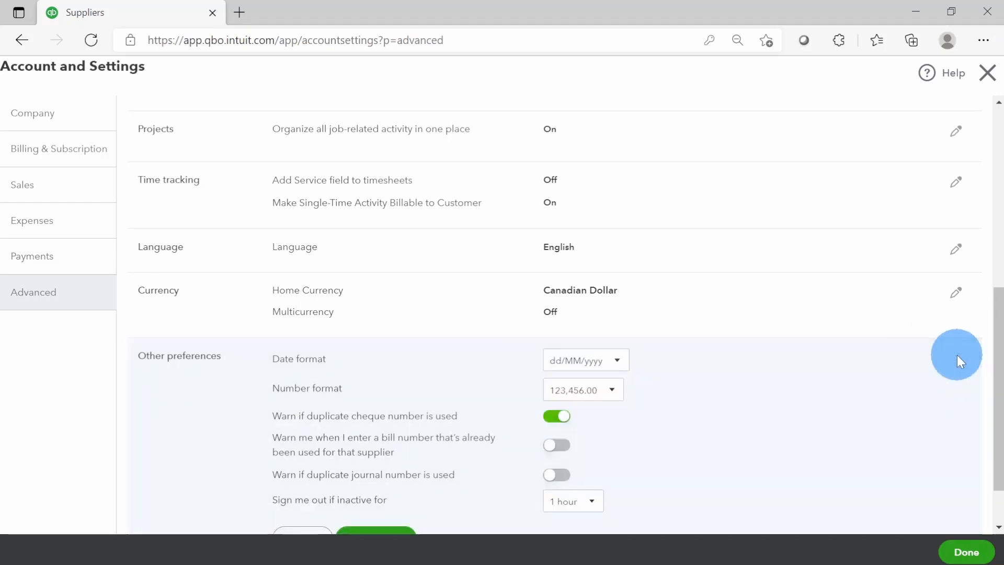
click(560, 448)
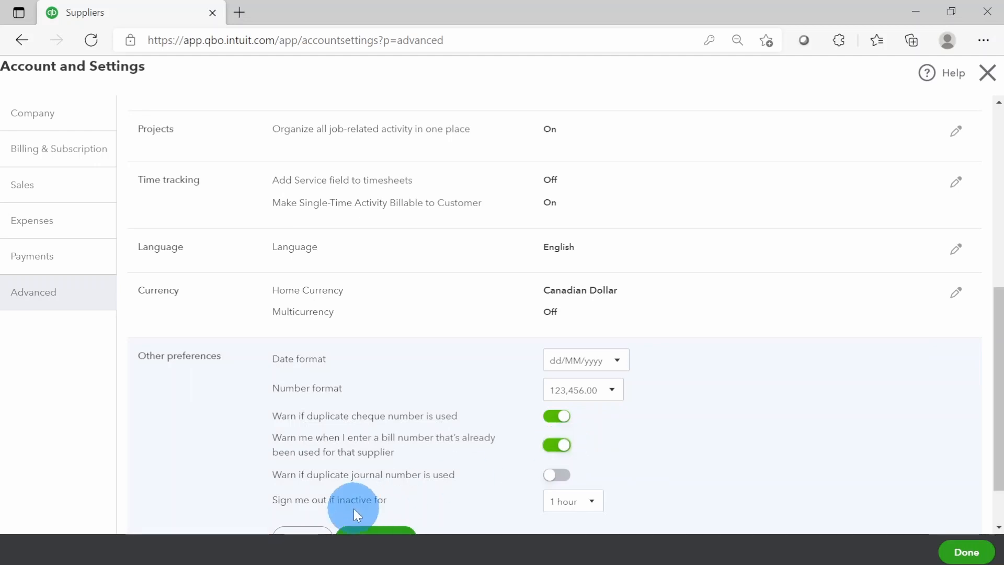
scroll(431, 428, down, 1)
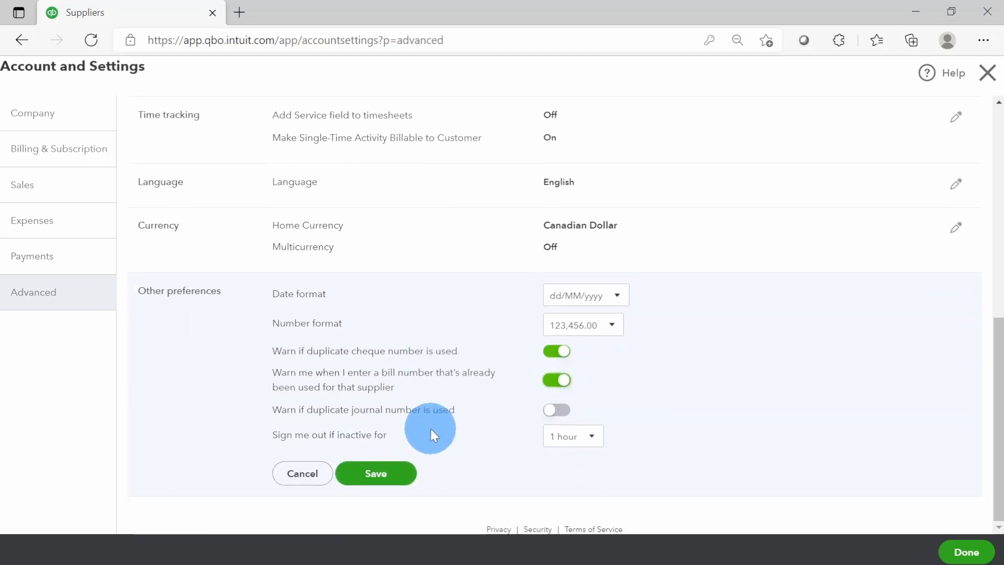
click(364, 477)
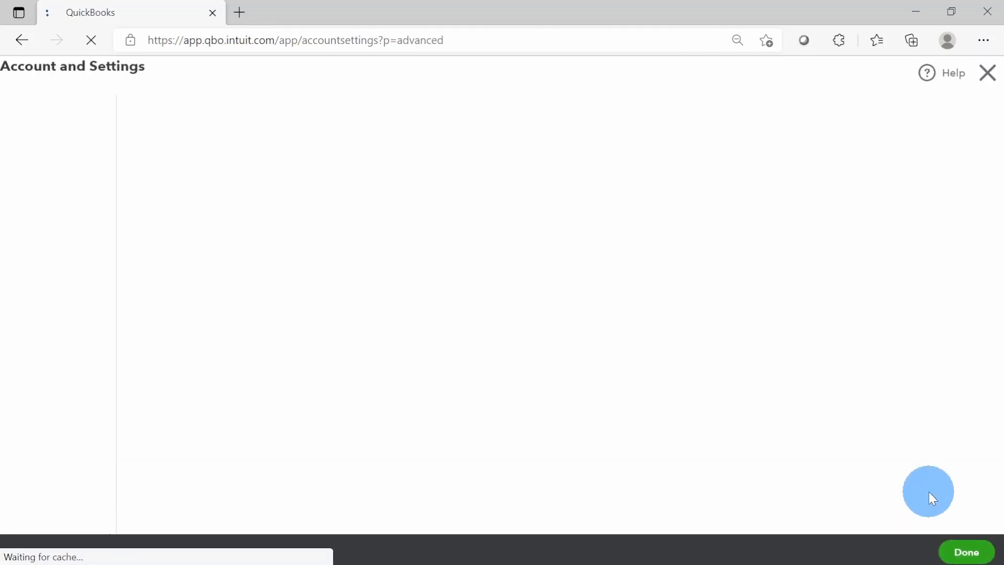
click(965, 553)
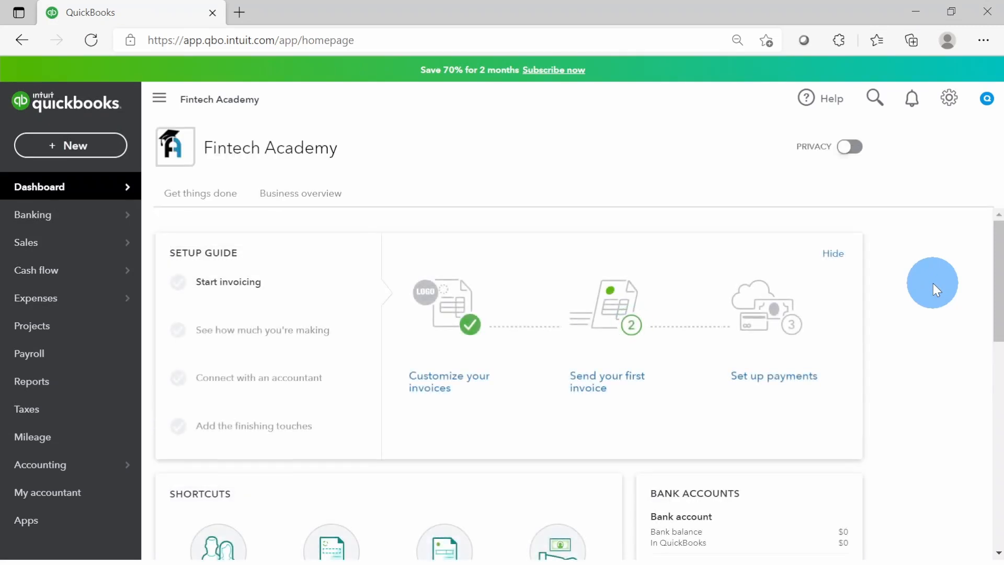
Step: Create another bill for Chair World dated 12/08/2021, reusing bill number 202
click(67, 141)
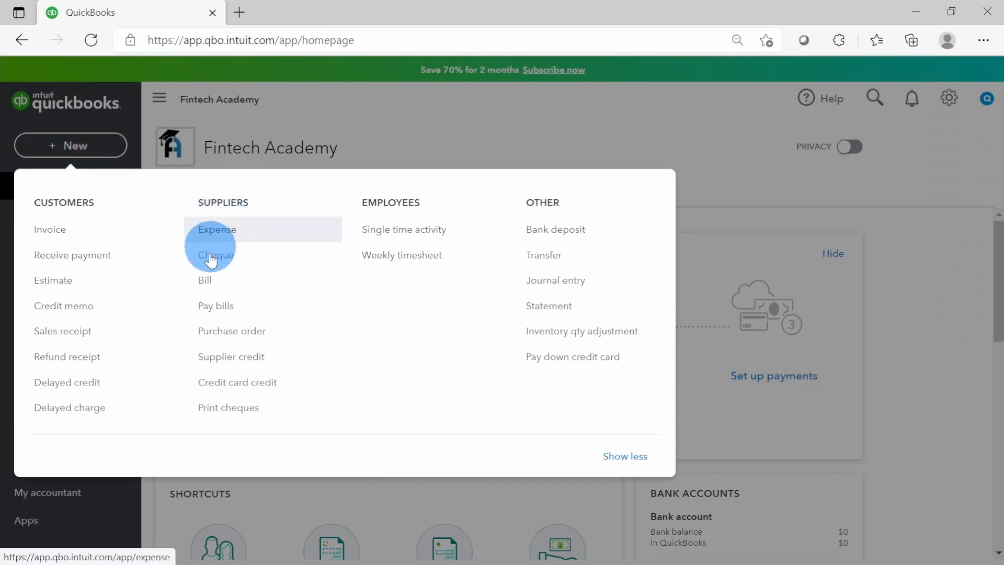
click(207, 291)
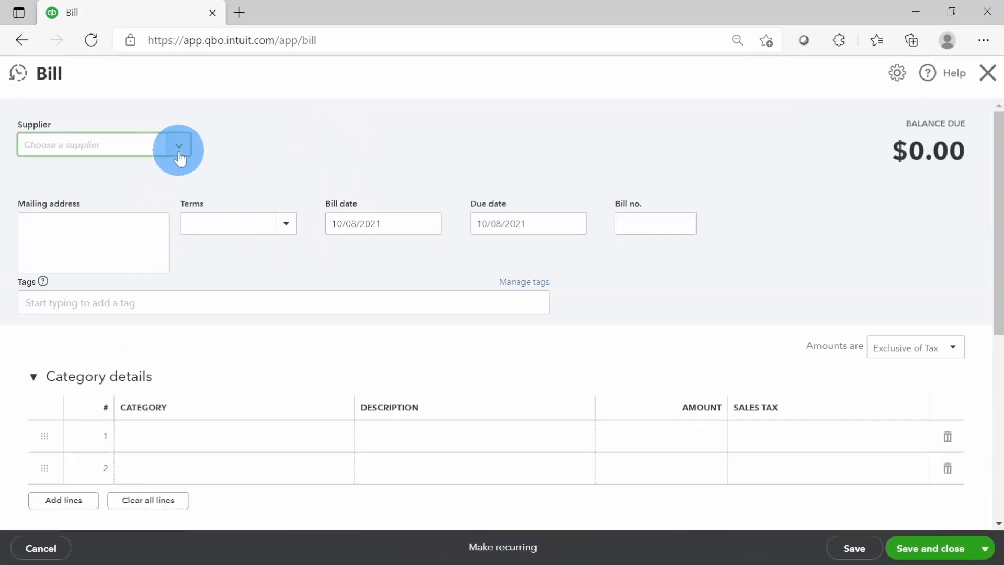
click(176, 152)
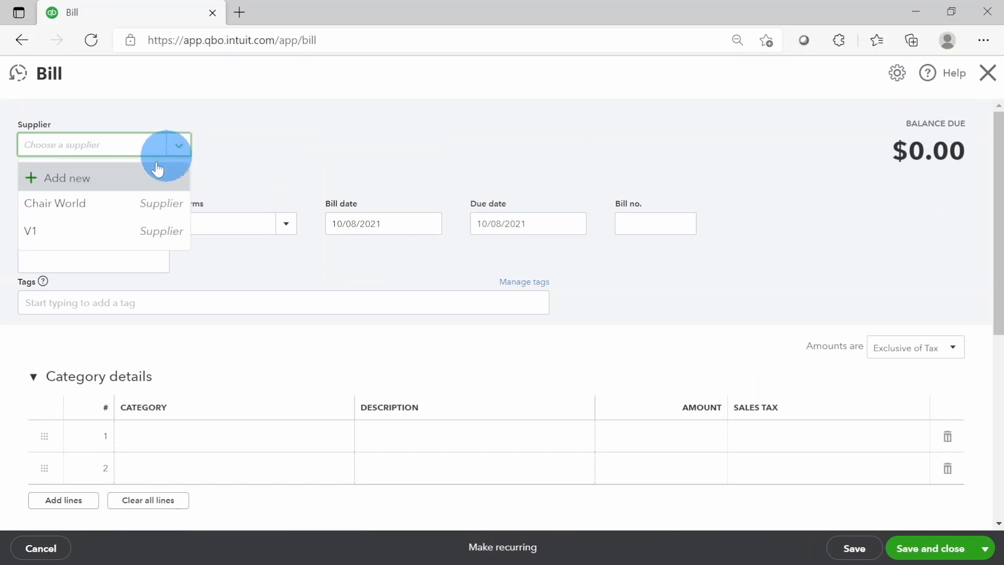
click(139, 214)
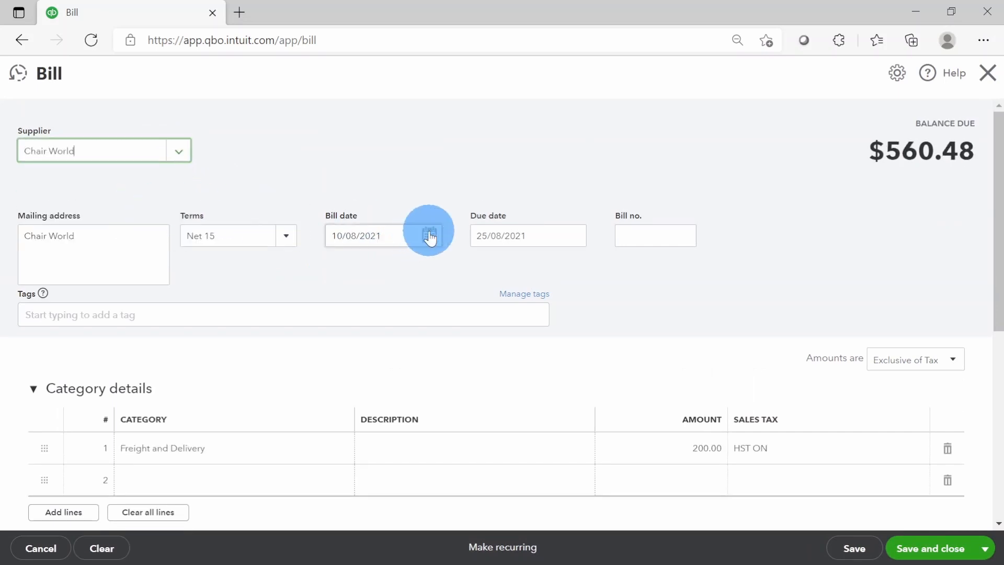
click(429, 236)
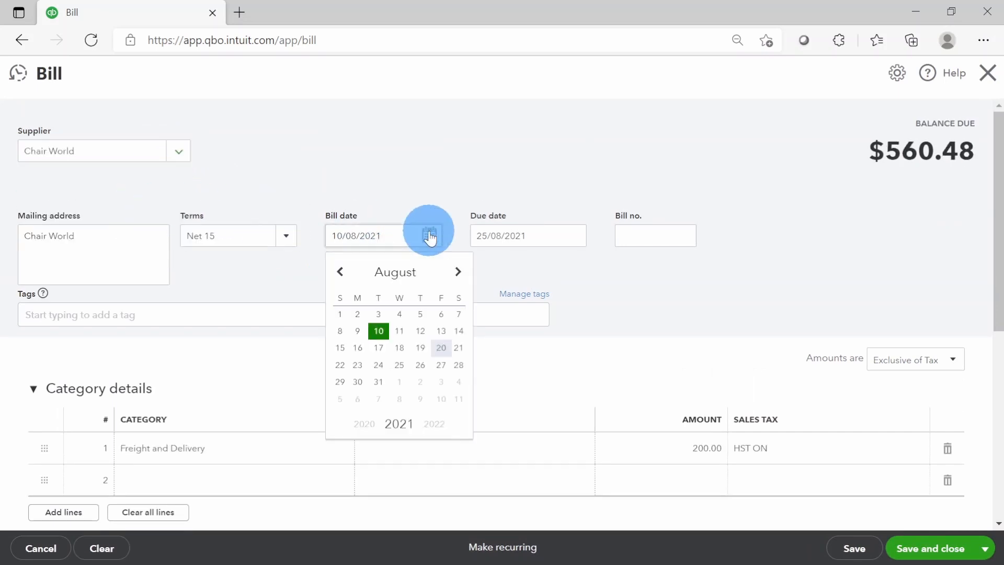
click(421, 332)
click(646, 237)
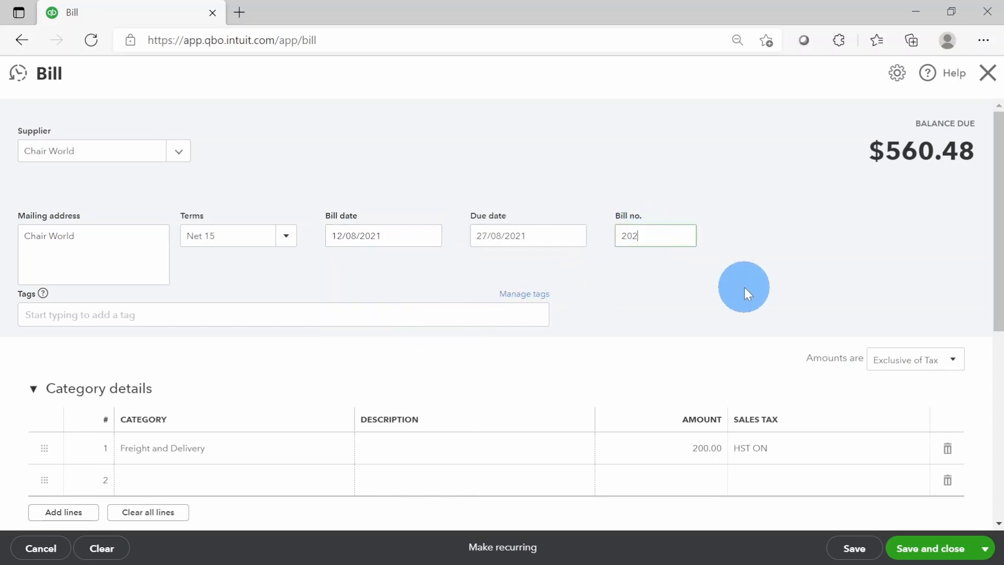
Step: Review the category and item lines of the new Chair World bill and try to save it with number 202
scroll(742, 287, down, 2)
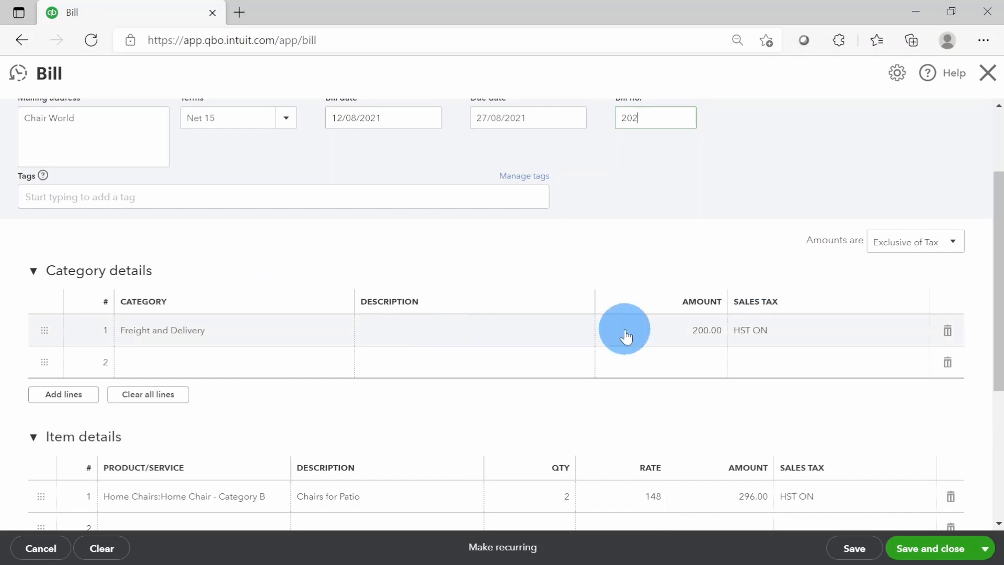
scroll(625, 337, down, 1)
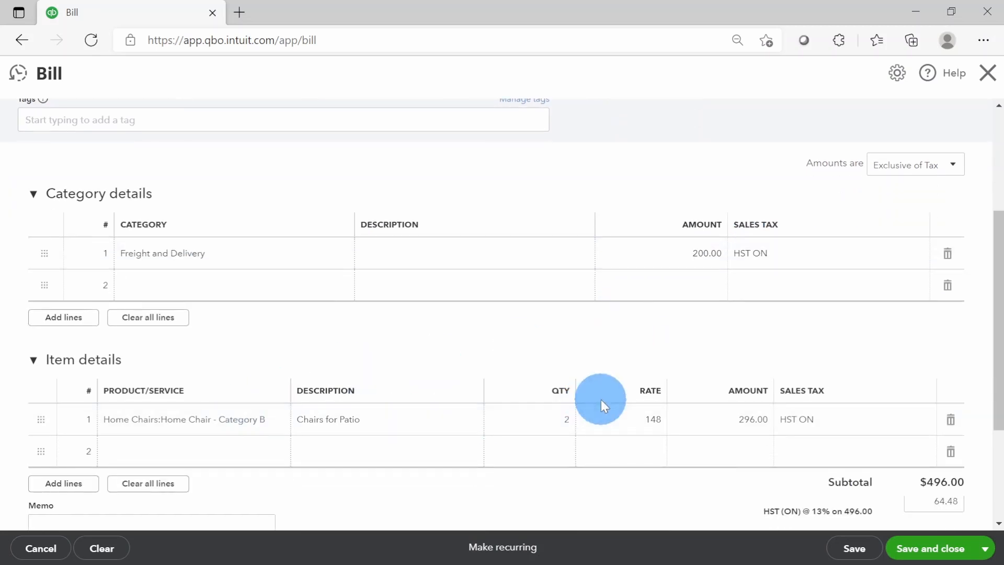
scroll(601, 400, up, 4)
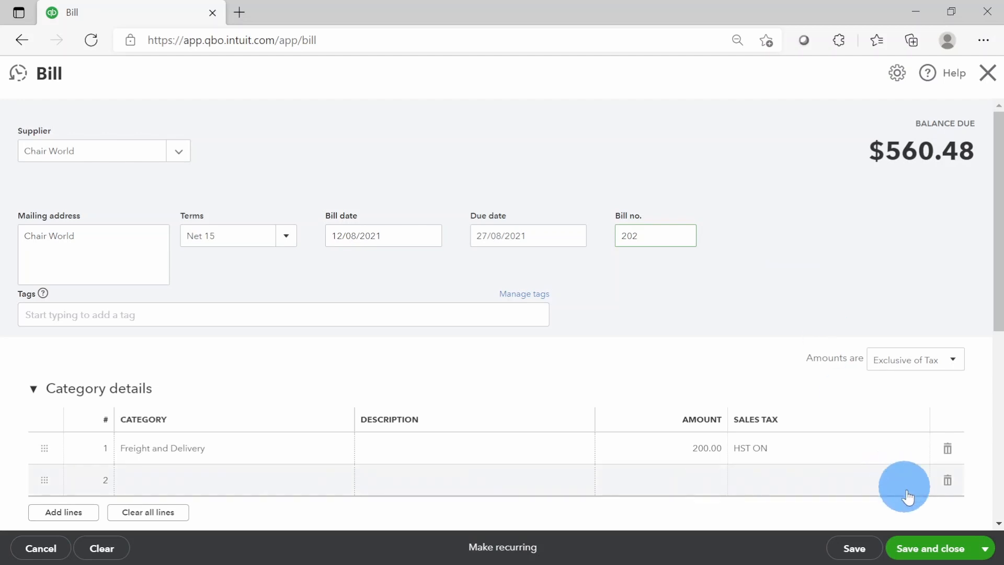
click(935, 552)
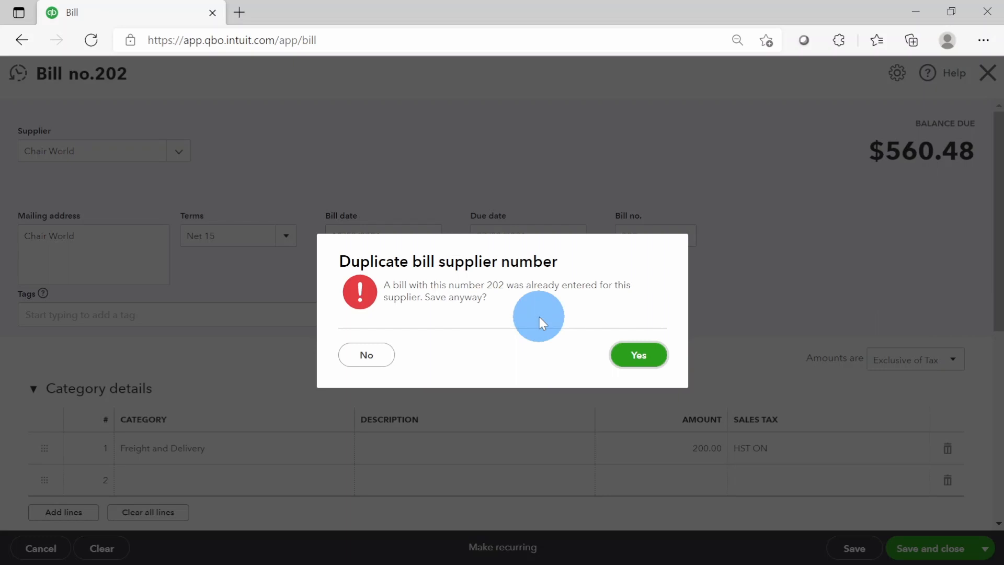
Step: Decline saving the bill with the duplicate number and leave it without saving
click(374, 355)
click(642, 235)
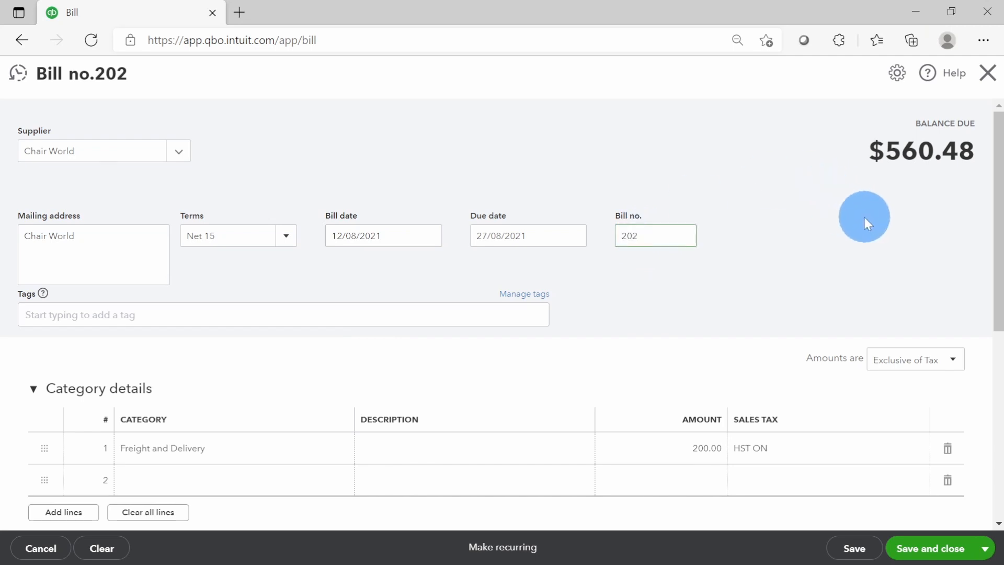
click(988, 73)
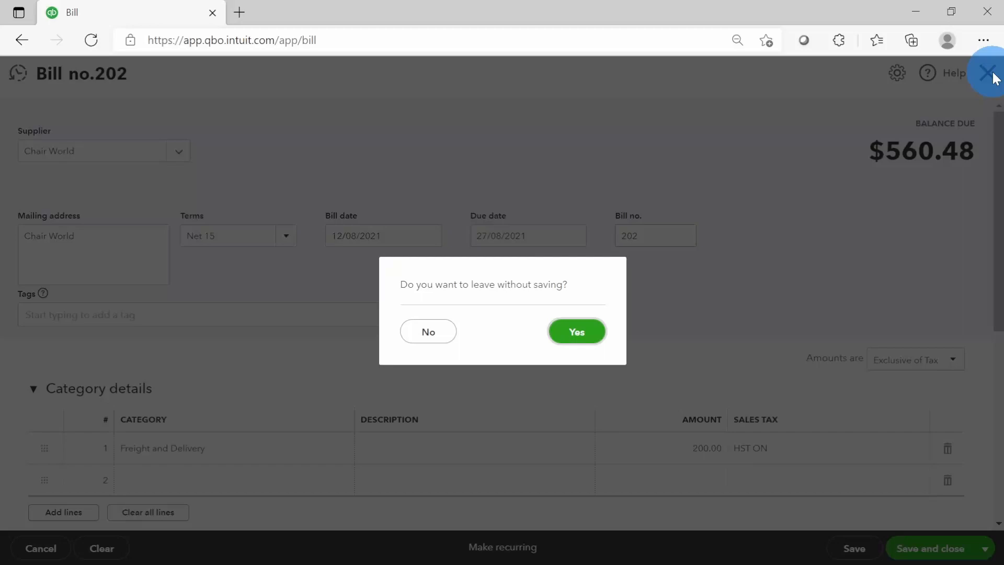
click(578, 332)
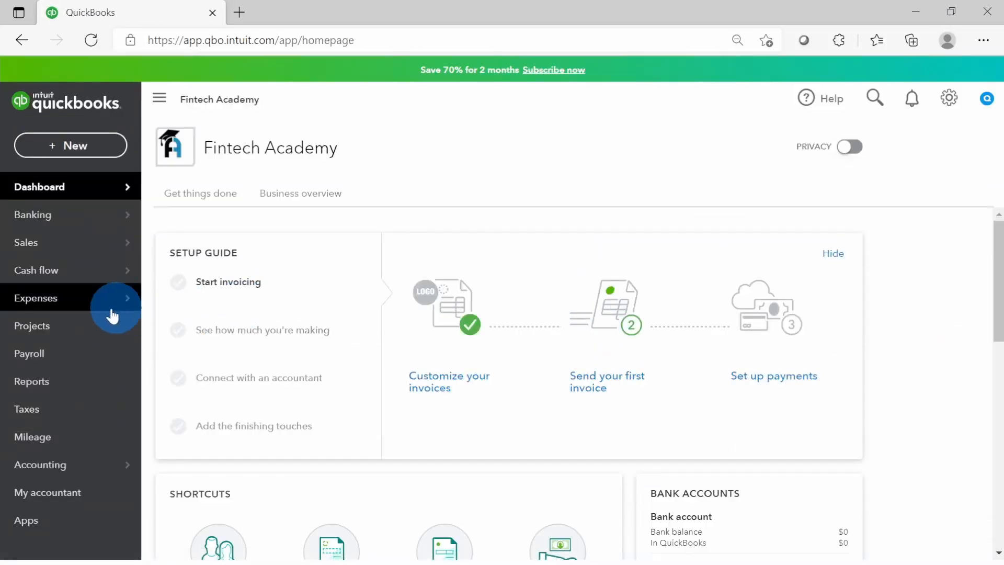
Step: Open Chair World from the supplier list, view its bill dated 10/08/2021, and close the bill
mouse_move(79, 306)
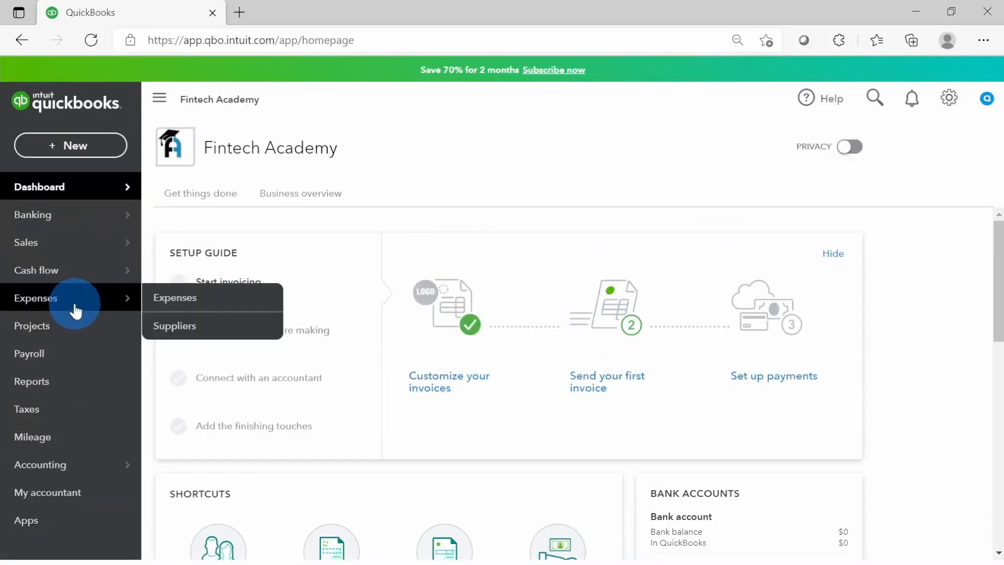
click(178, 326)
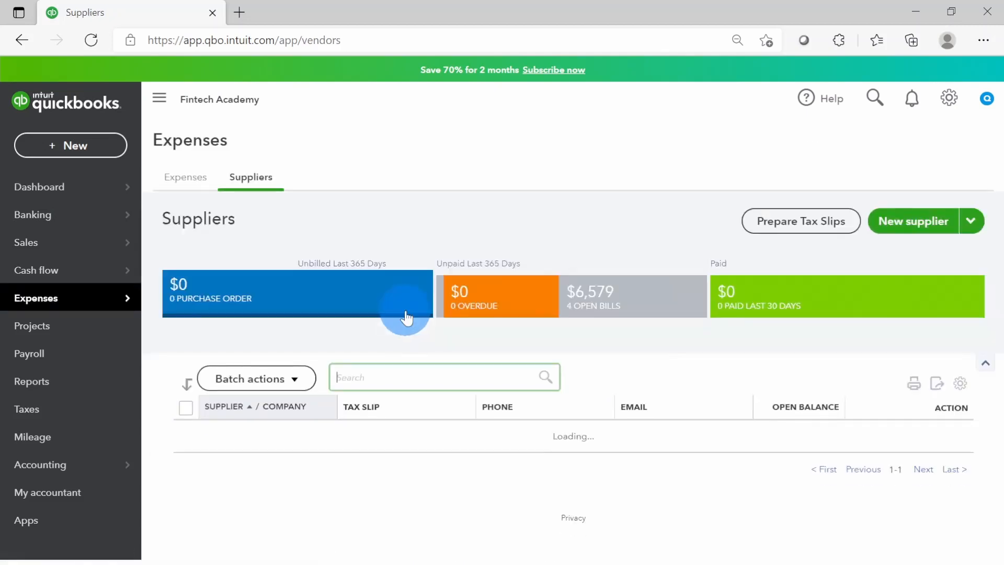
click(237, 442)
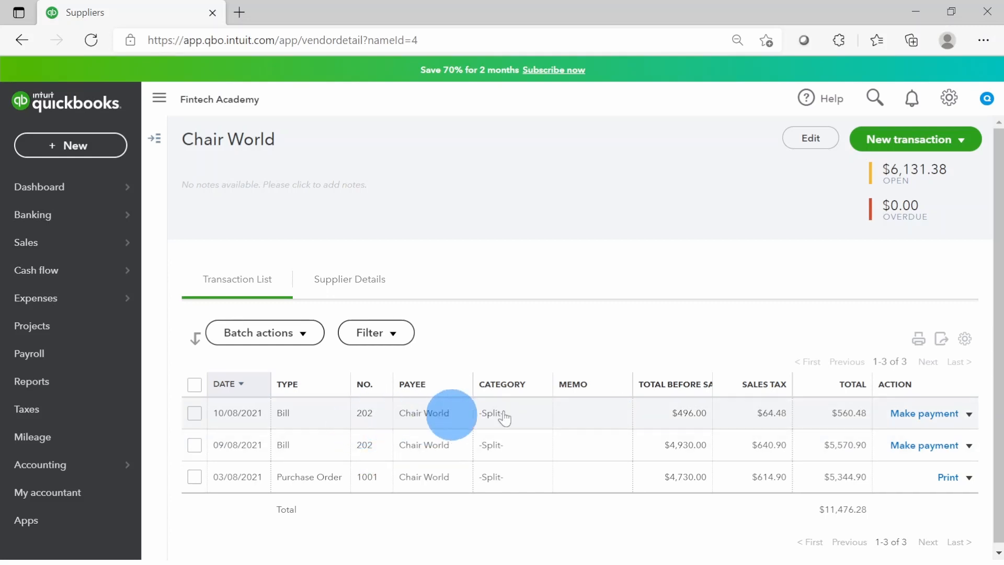
click(658, 426)
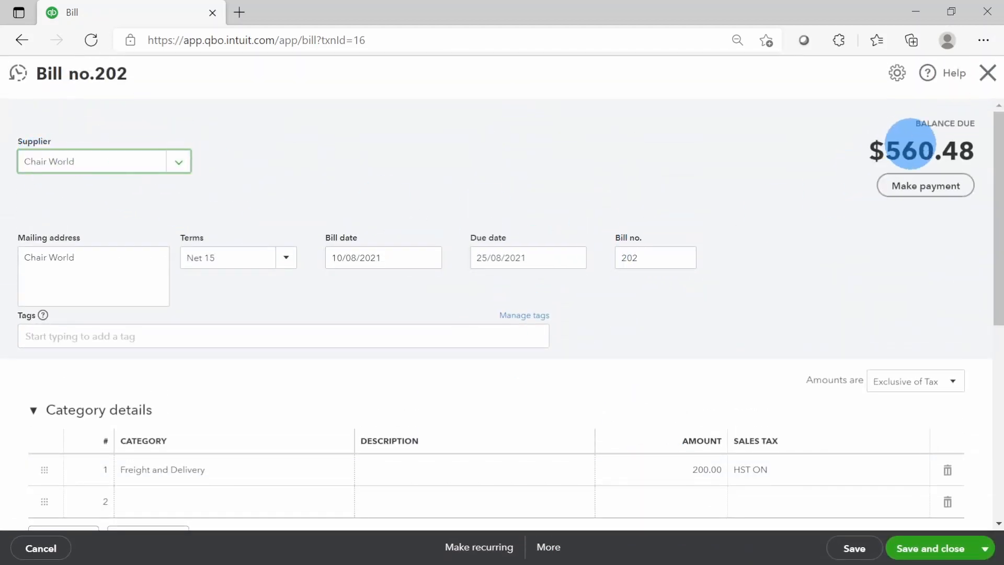
click(988, 83)
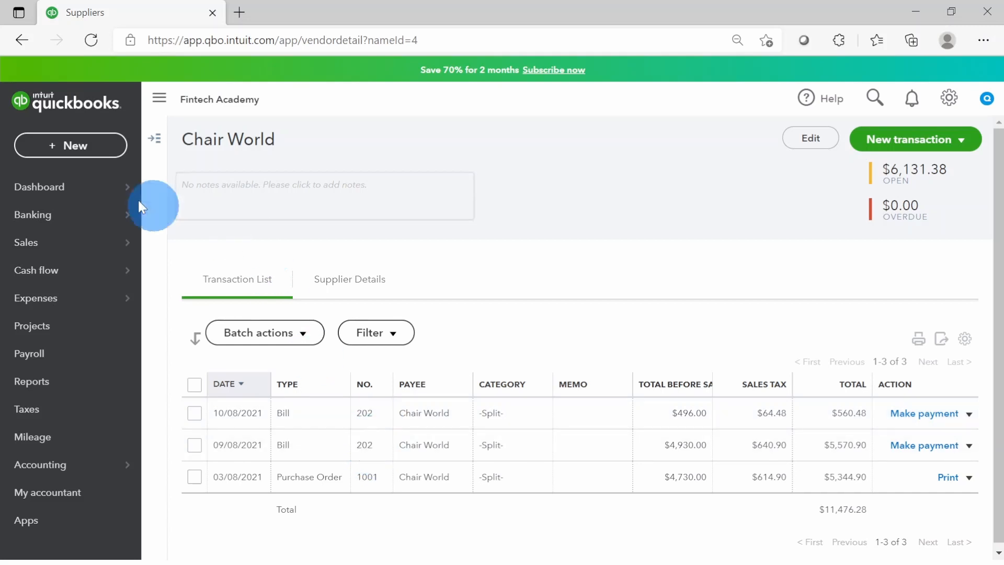
Step: Run the Balance Sheet report and open the transactions behind the Accounts Payable (A/P) amount
click(79, 191)
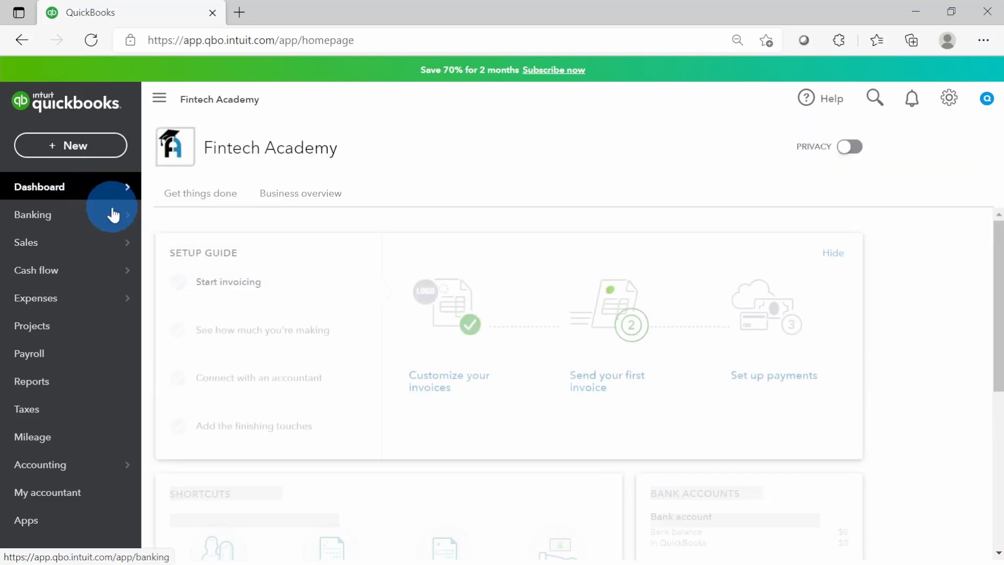
mouse_move(142, 254)
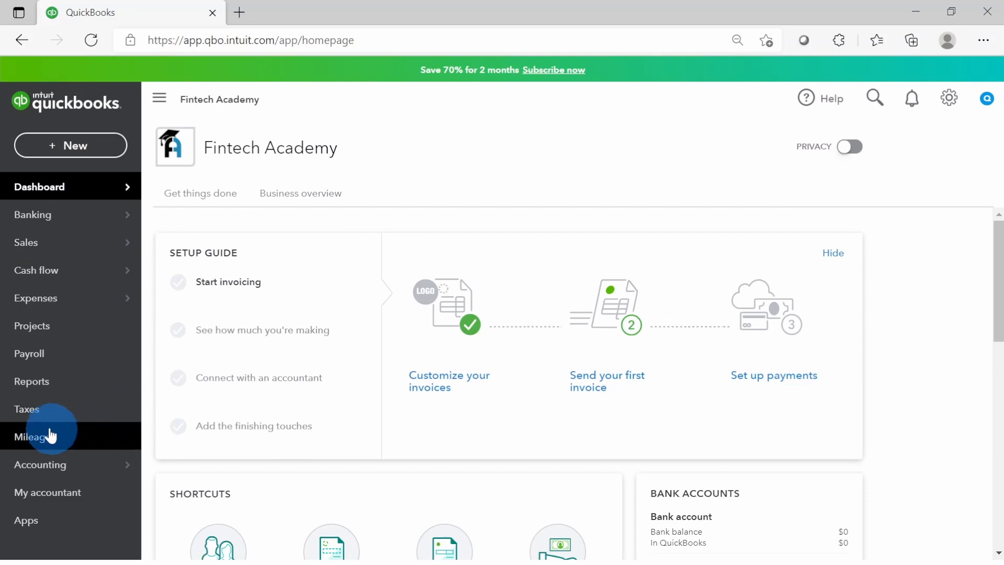
click(34, 389)
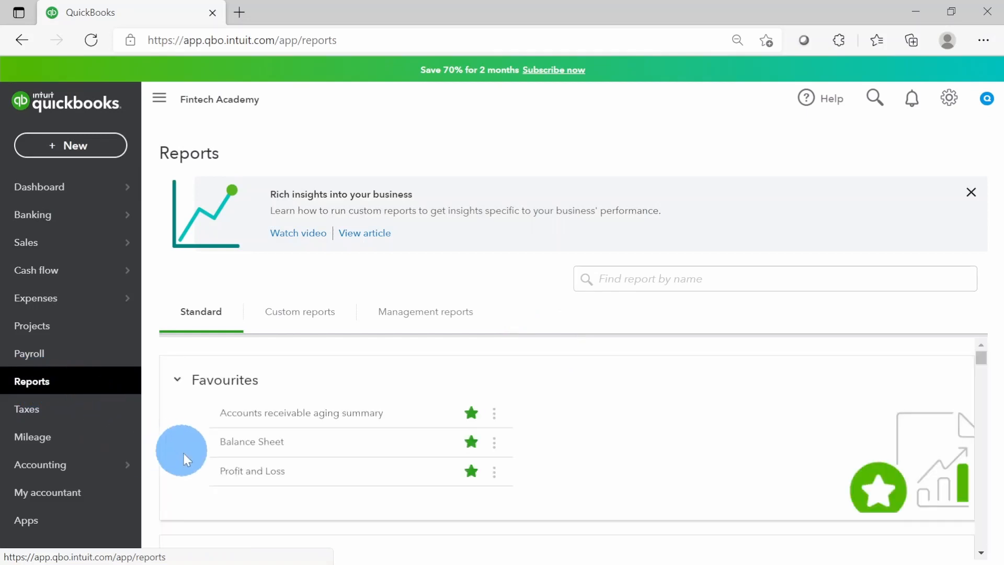
click(238, 442)
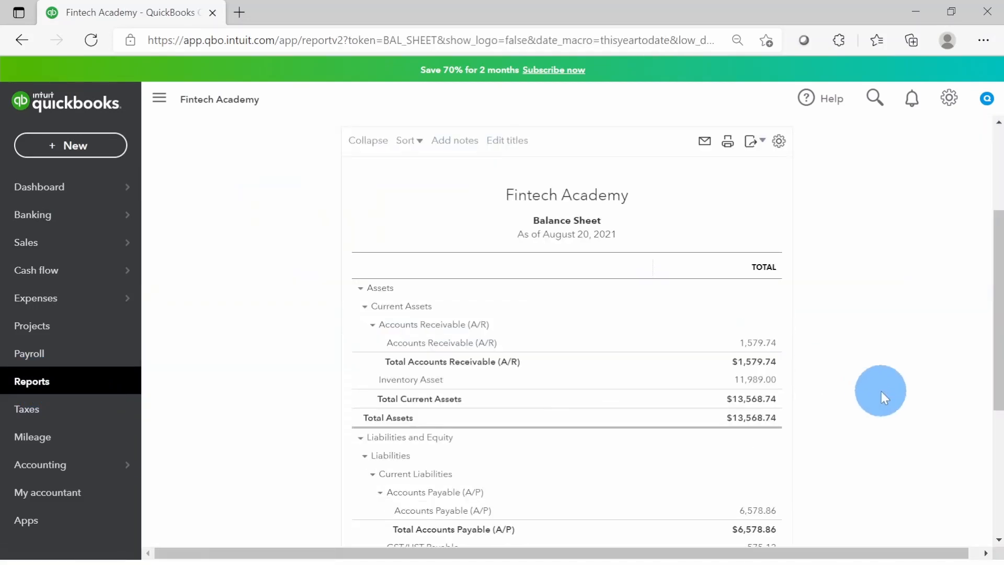
scroll(882, 393, down, 2)
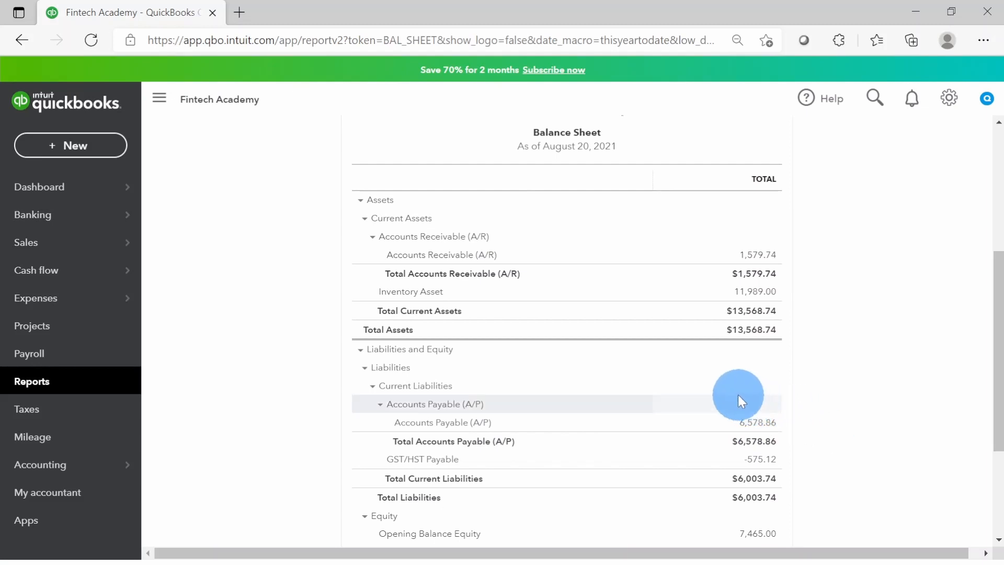
click(745, 426)
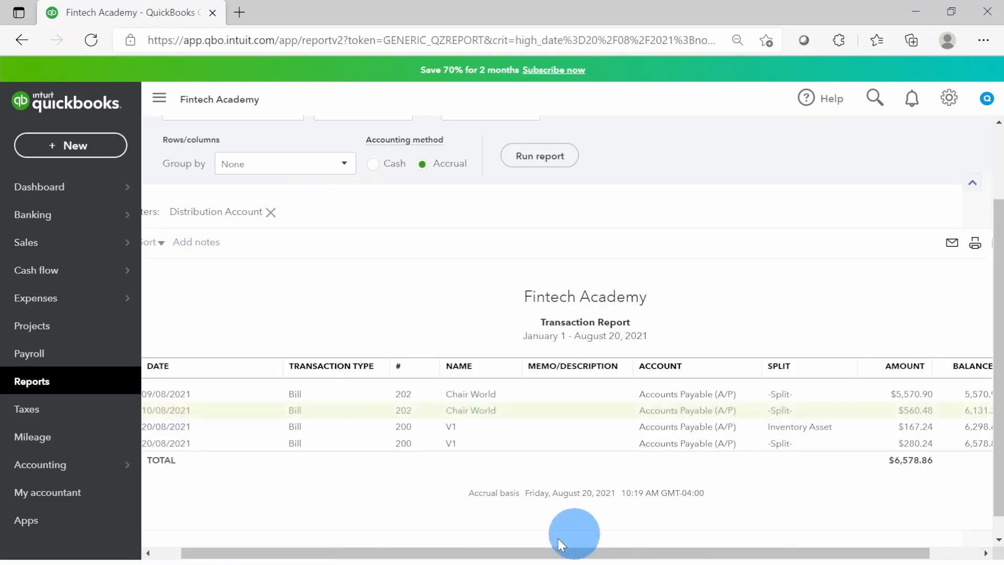
Step: View the Chair World bill dated 09/08/2021 from the transaction report, close it, and return to the dashboard
click(471, 398)
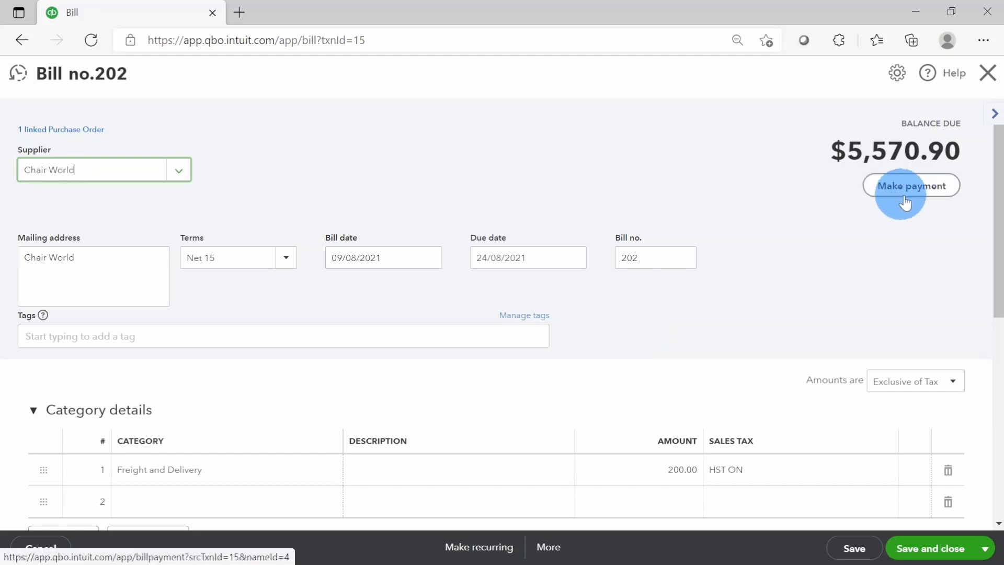
click(988, 73)
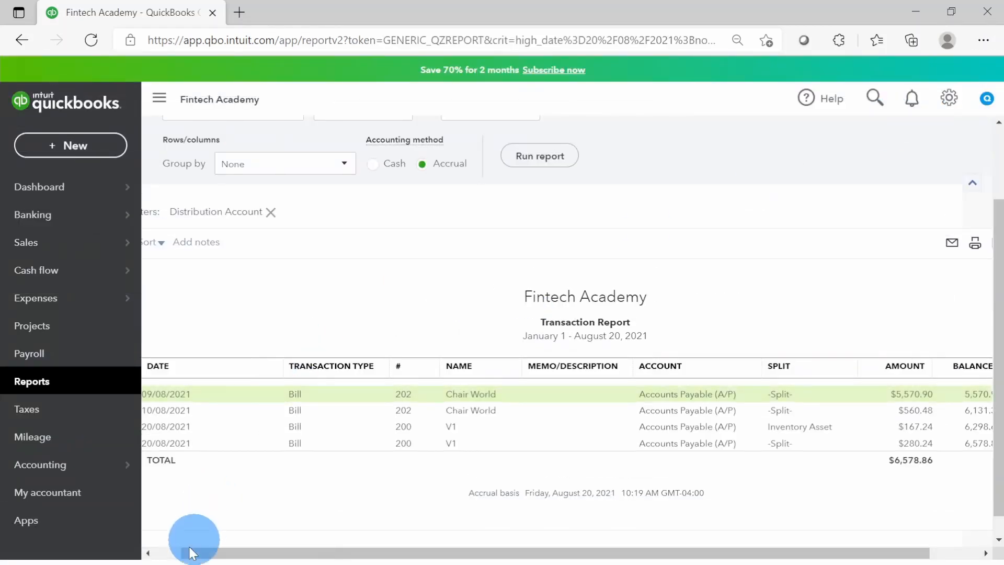
click(169, 553)
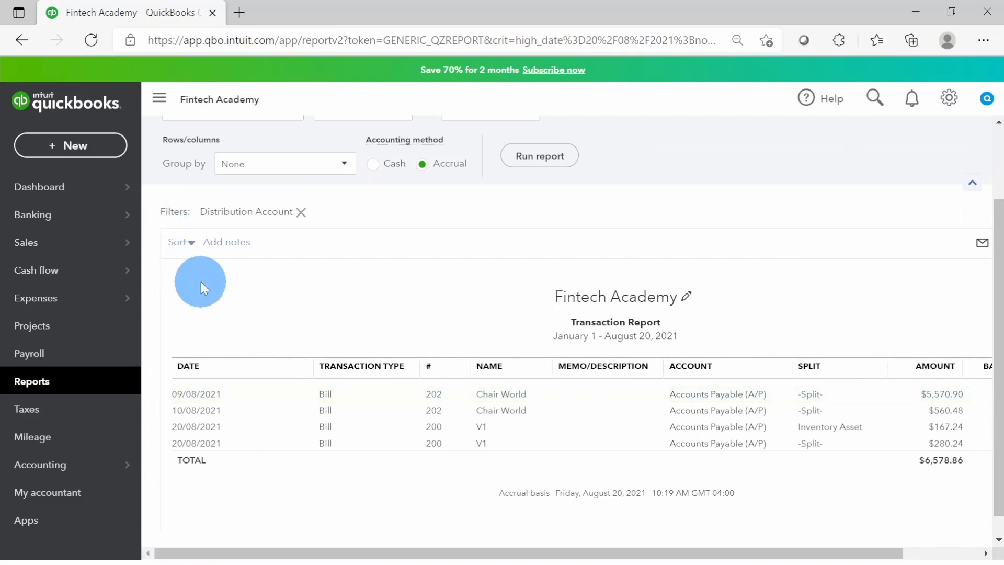
click(53, 198)
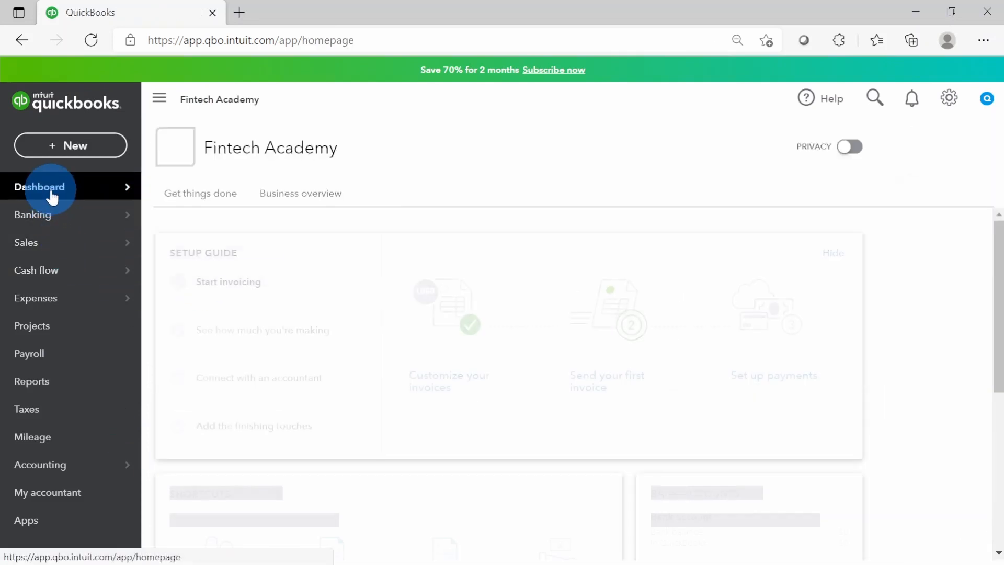